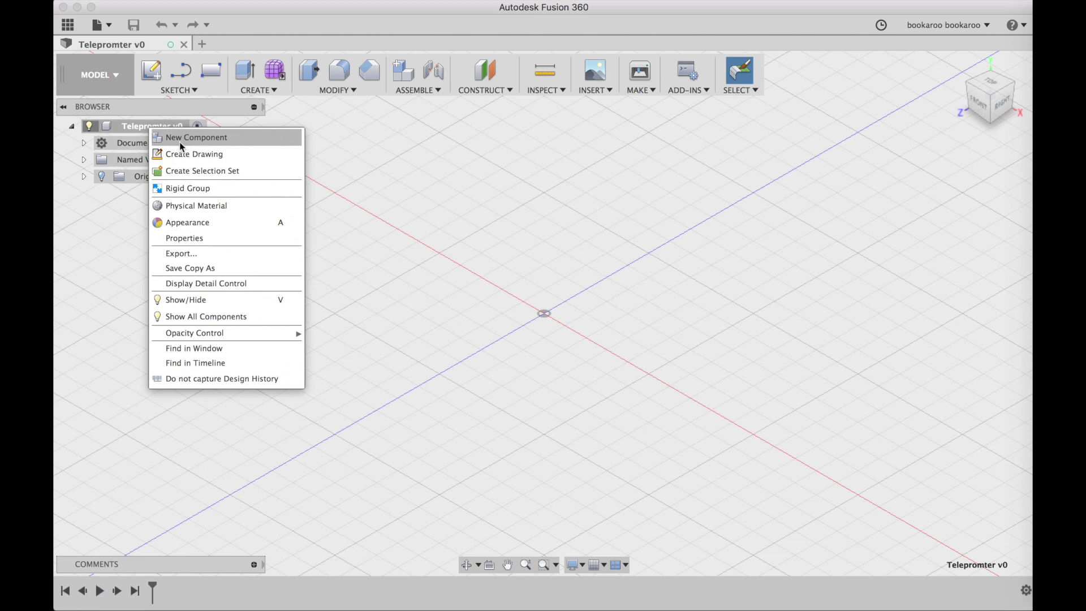
# - Create a new component under the top-level design and name it Shoe
pyautogui.click(179, 141)
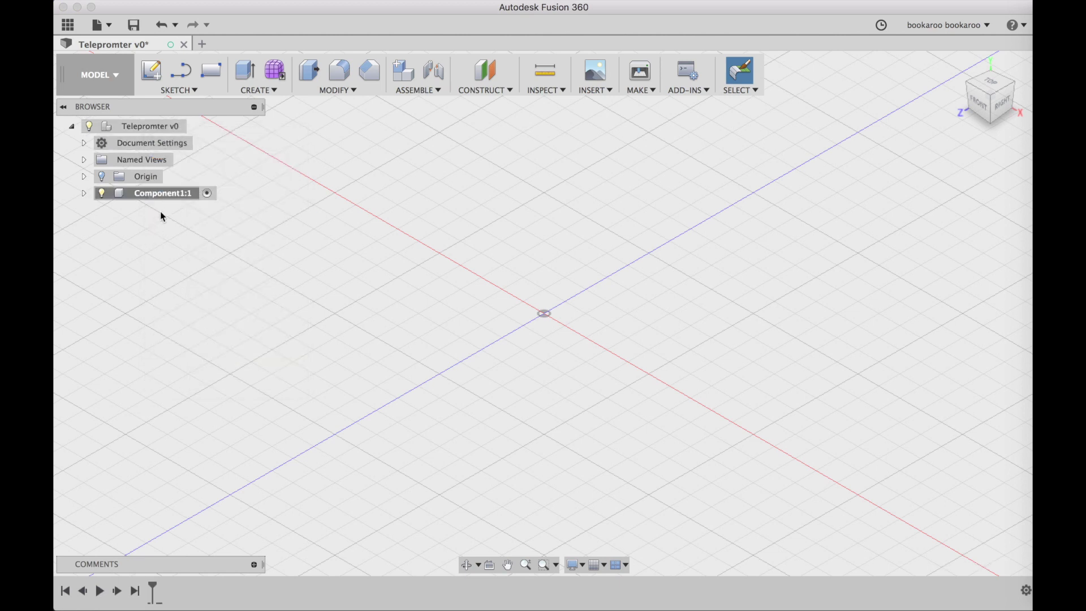
pyautogui.click(183, 194)
pyautogui.click(183, 194)
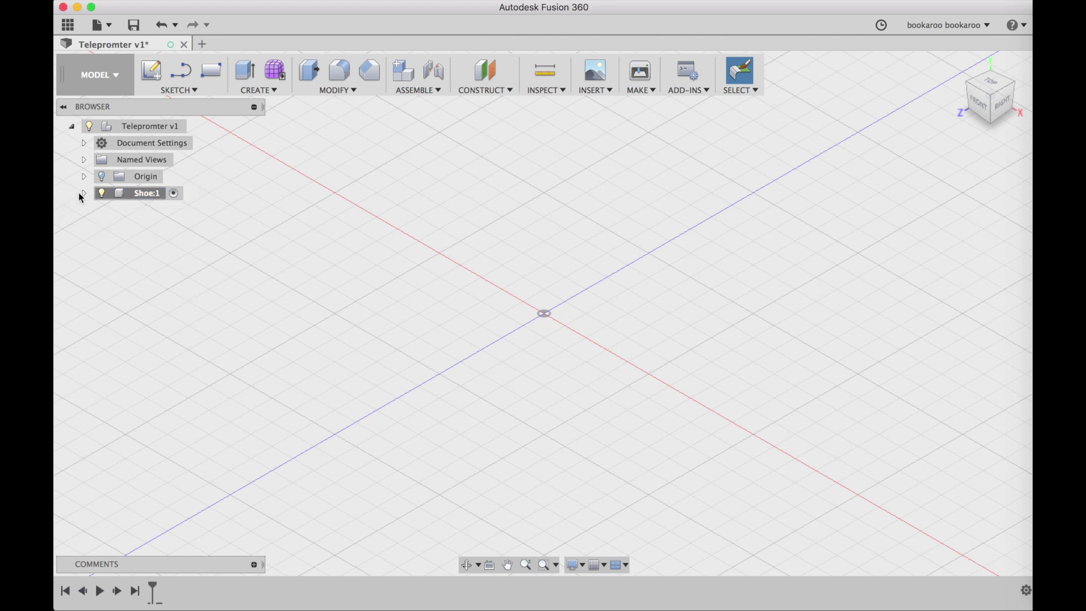
# - Start a sketch on the horizontal ground plane in the Shoe component
pyautogui.click(85, 194)
pyautogui.click(151, 70)
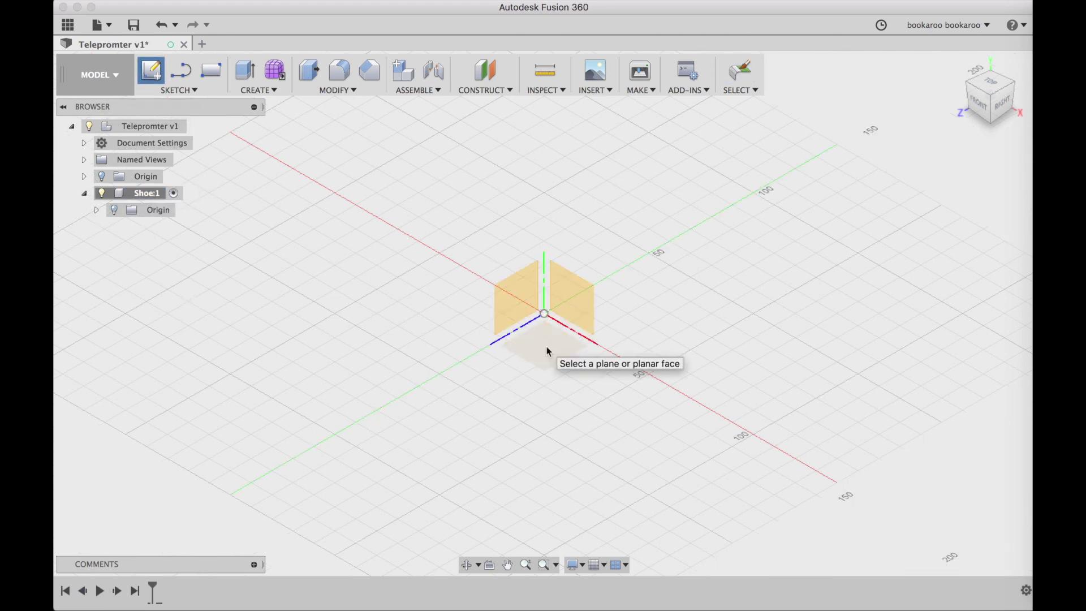
pyautogui.click(548, 351)
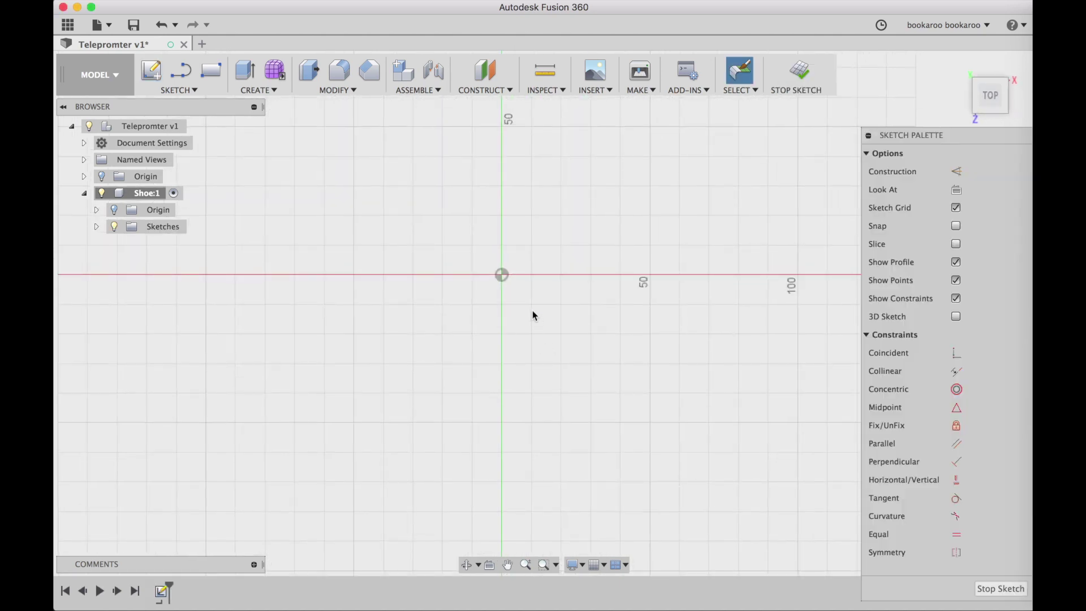
# - Draw a two-point rectangle around the origin, 41 mm wide and 11 mm high
pyautogui.press('r')
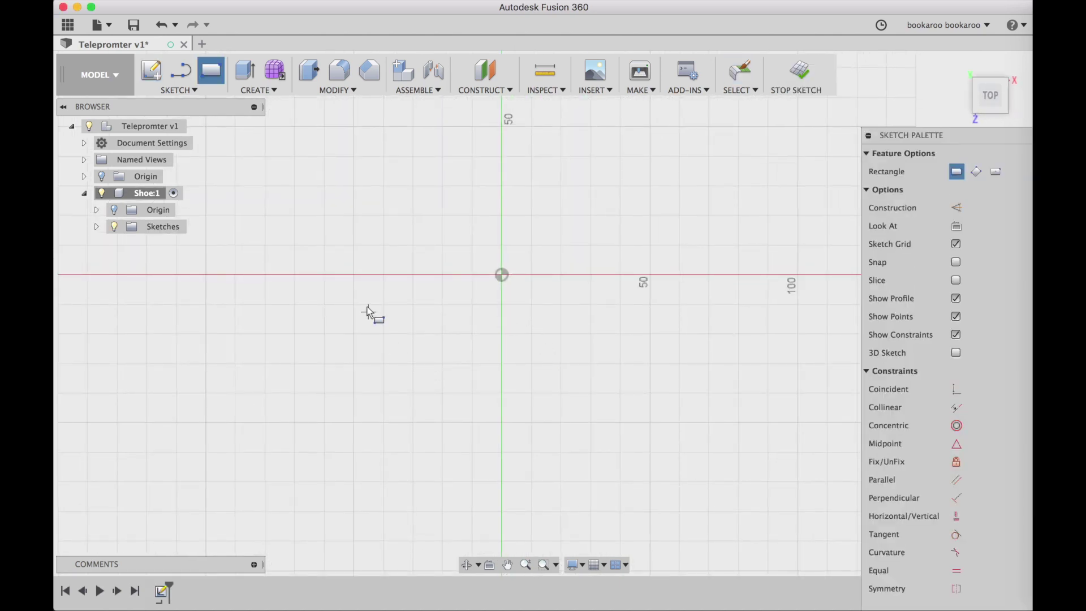
pyautogui.press('Escape')
pyautogui.press('r')
pyautogui.click(422, 251)
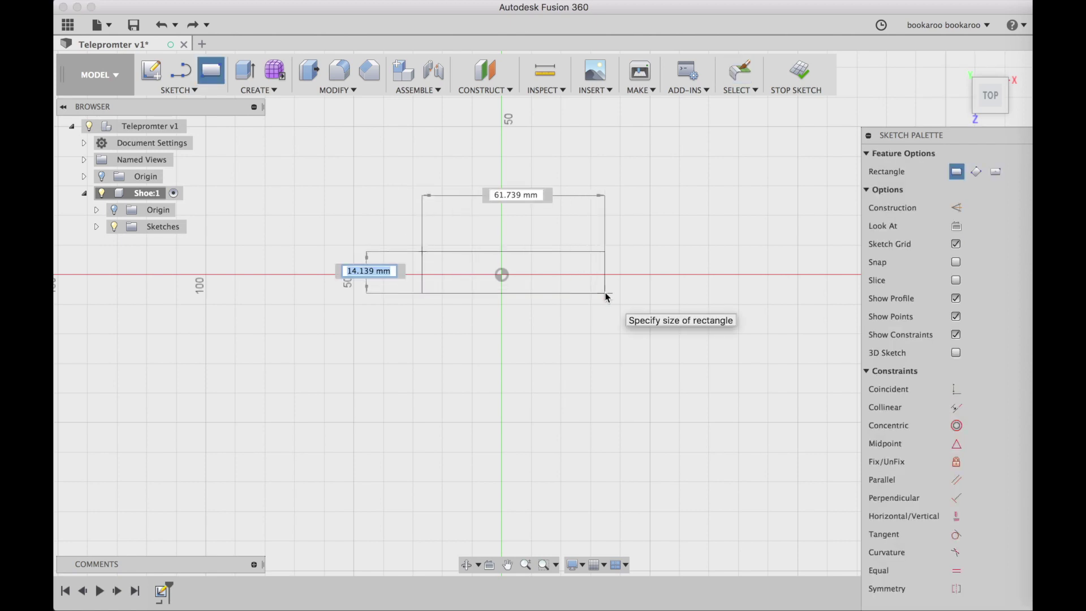
pyautogui.press('Tab')
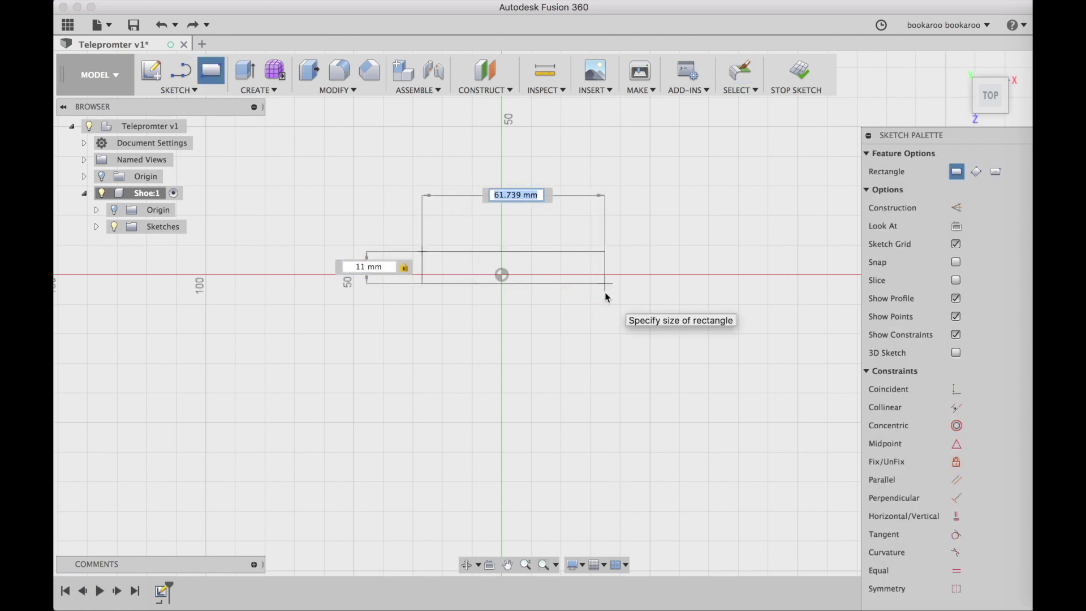
pyautogui.write('41')
pyautogui.press('Tab')
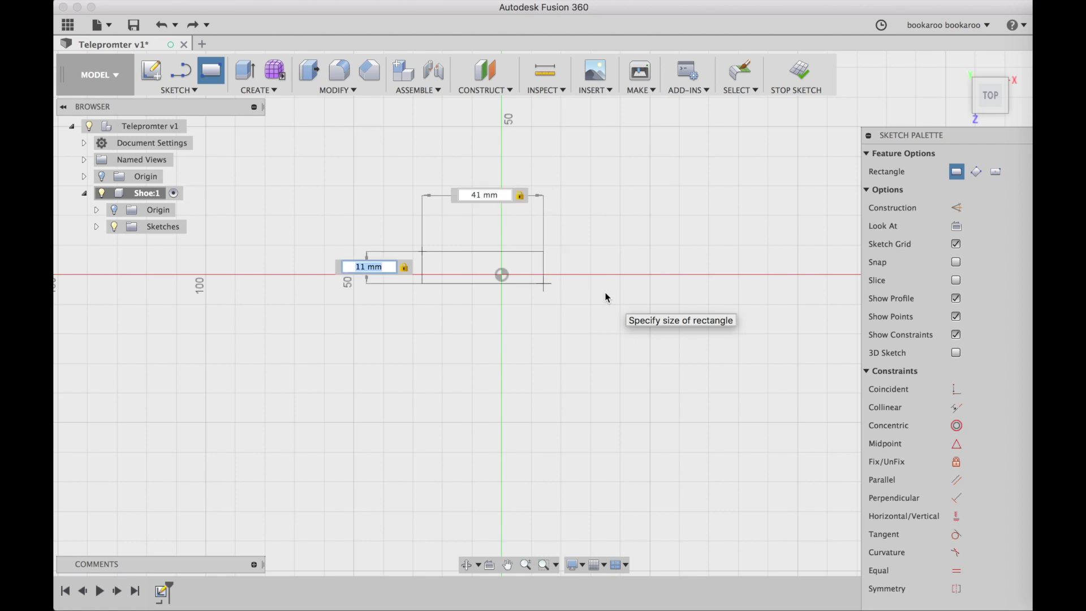
pyautogui.press('Return')
pyautogui.press('Escape')
# - Draw two lines joining the midpoints of the rectangle's opposite sides and convert both into construction lines
pyautogui.scroll(3, 594, 286)
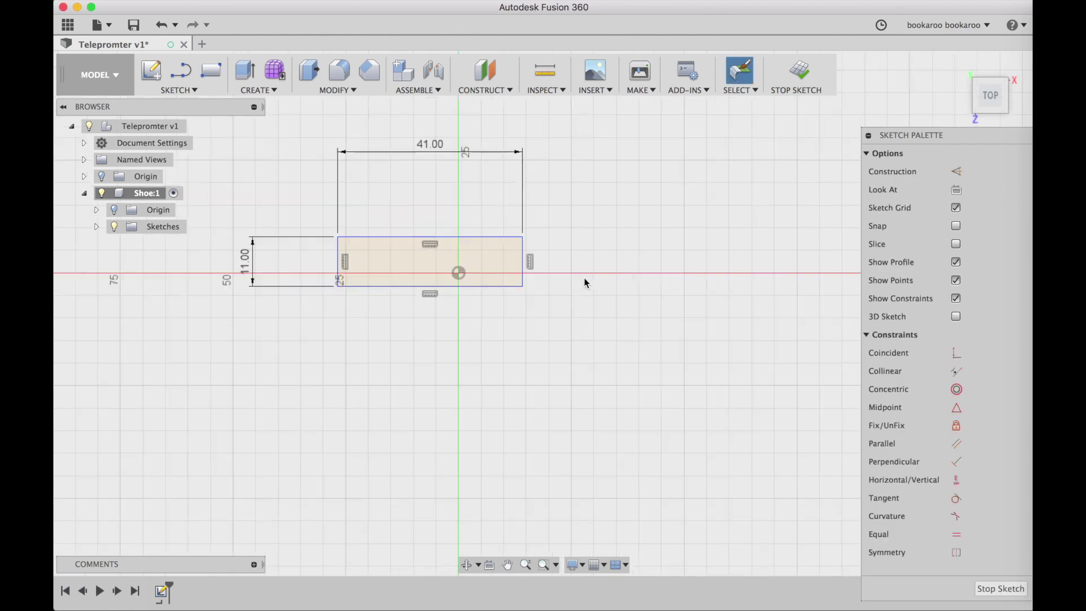
pyautogui.moveTo(586, 274); pyautogui.dragTo(717, 317, button='middle')
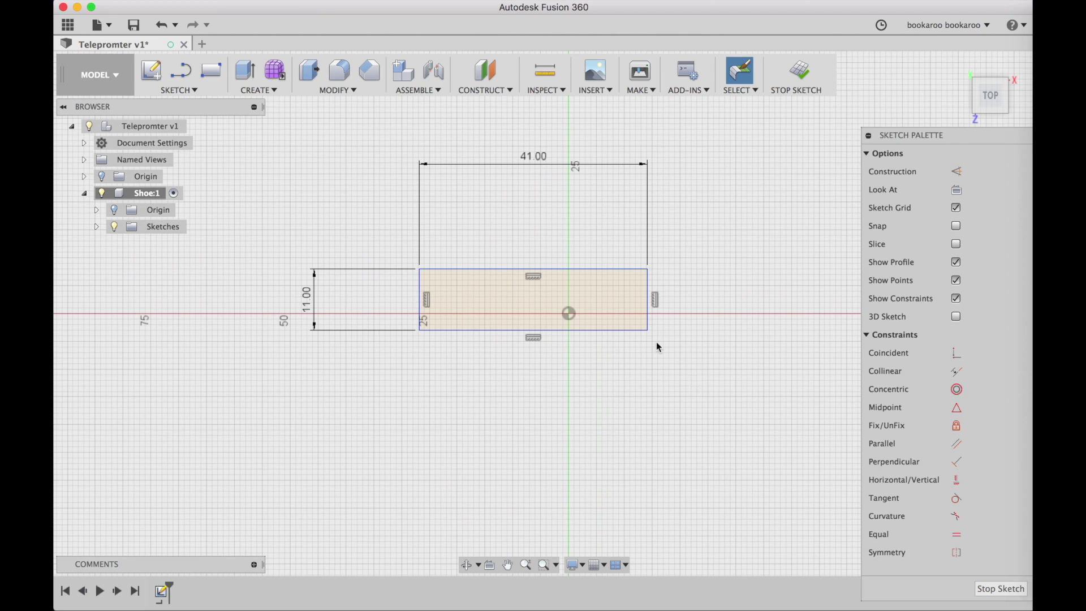
pyautogui.press('l')
pyautogui.click(534, 269)
pyautogui.click(534, 330)
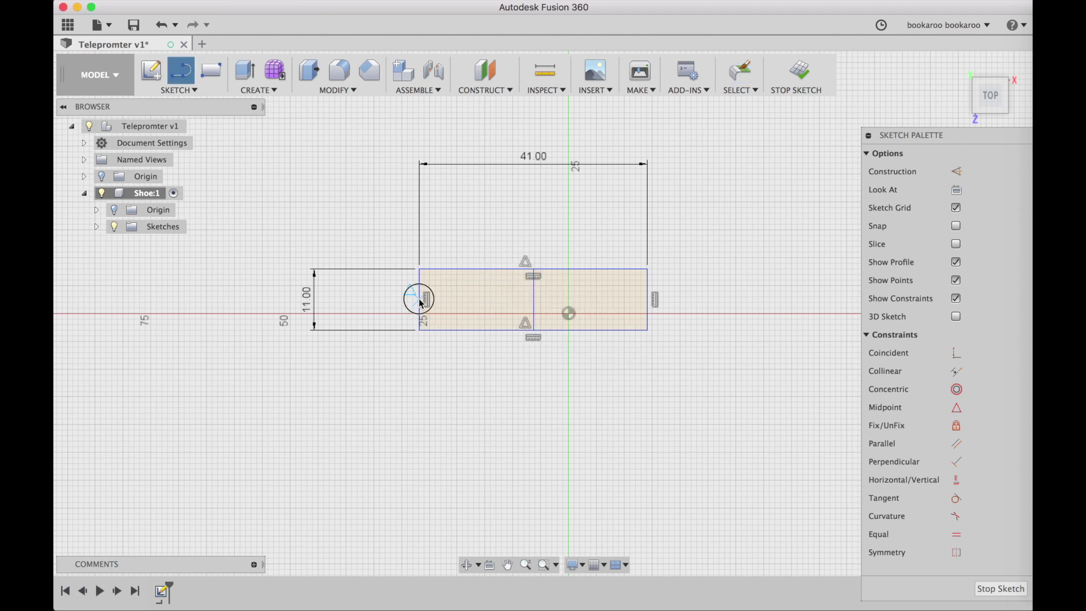
pyautogui.click(419, 299)
pyautogui.click(647, 300)
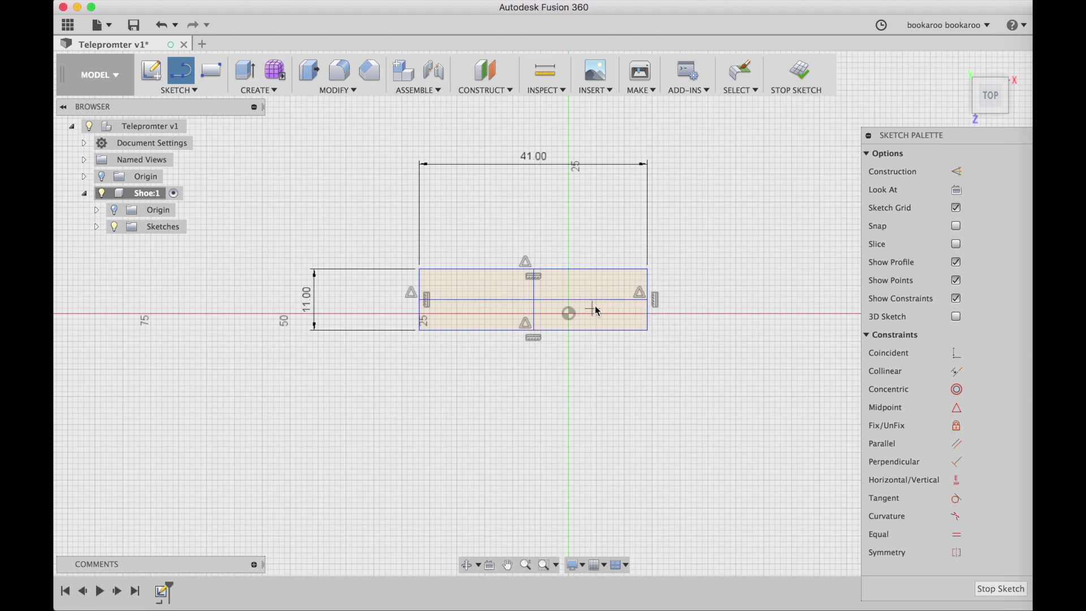
pyautogui.press('Escape')
pyautogui.click(602, 300)
pyautogui.press('x')
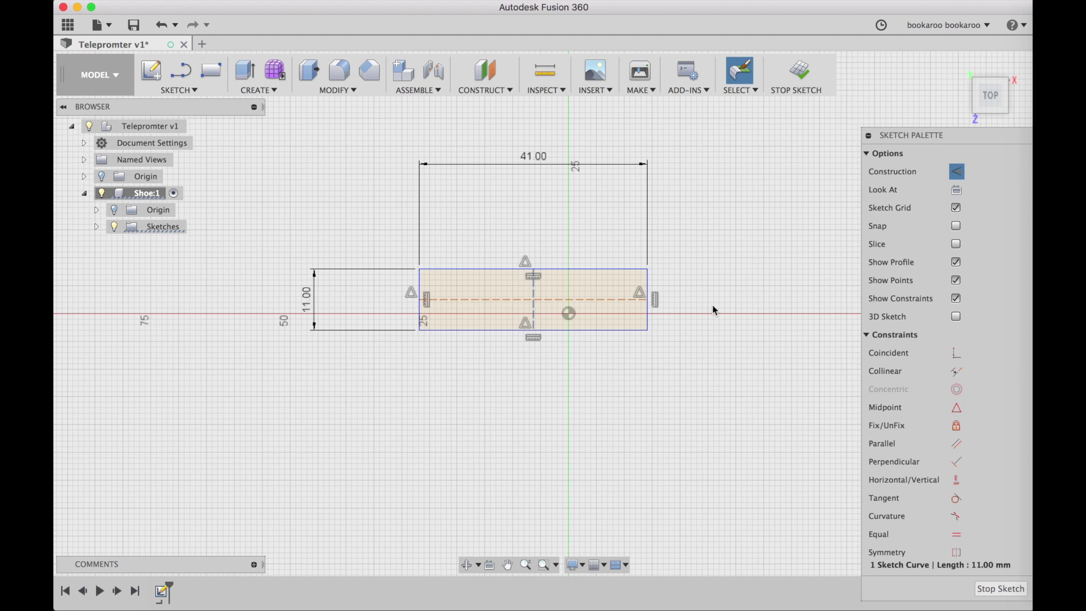
# - Centre the rectangle on the origin by making both construction centrelines coincident with the origin point
pyautogui.click(956, 352)
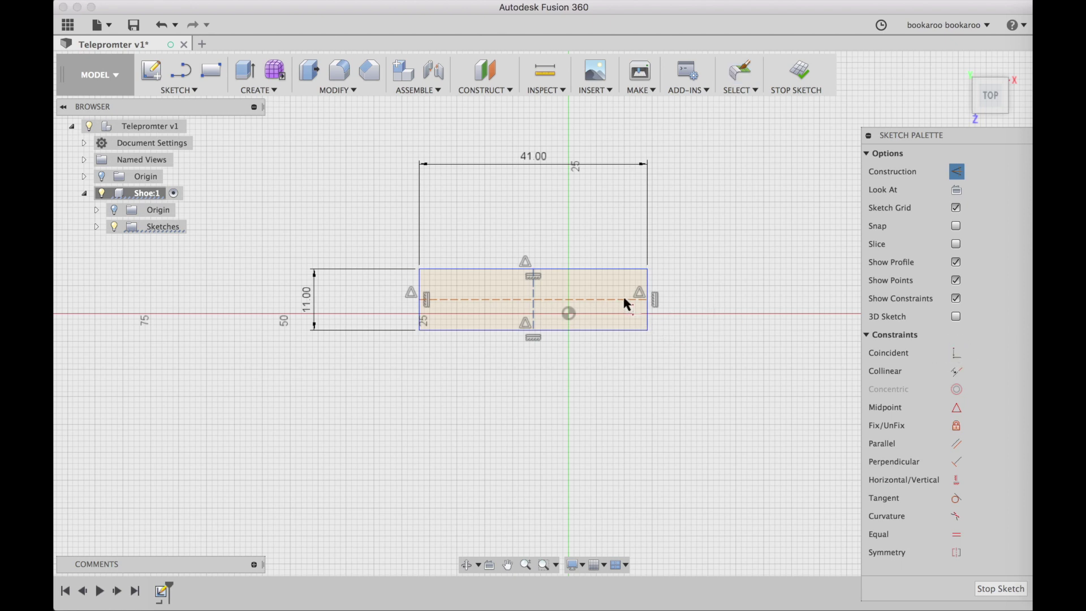
pyautogui.click(568, 313)
pyautogui.click(569, 313)
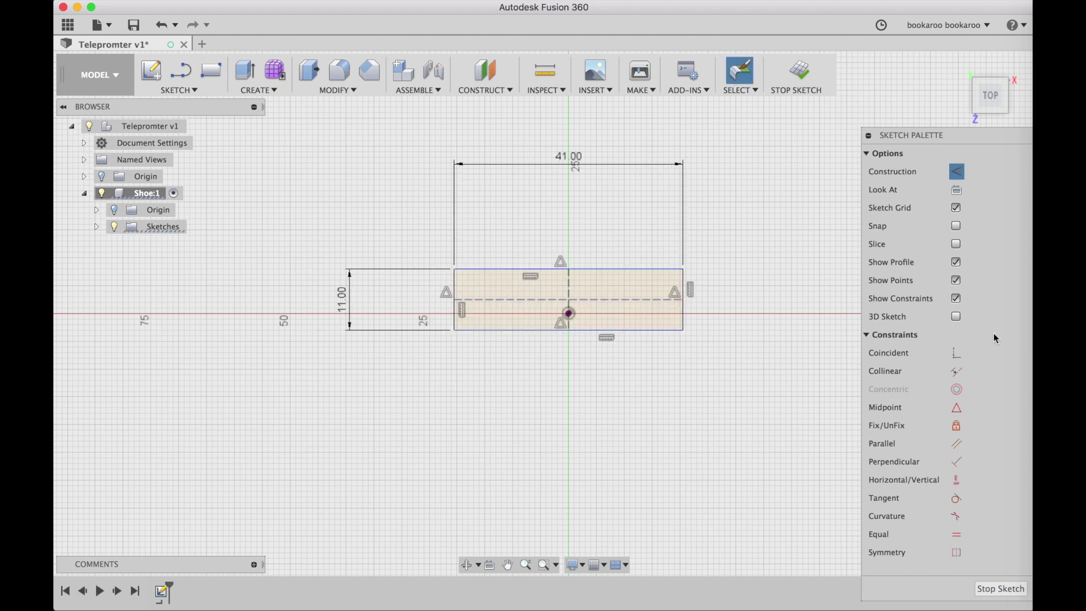
pyautogui.click(960, 356)
pyautogui.click(569, 314)
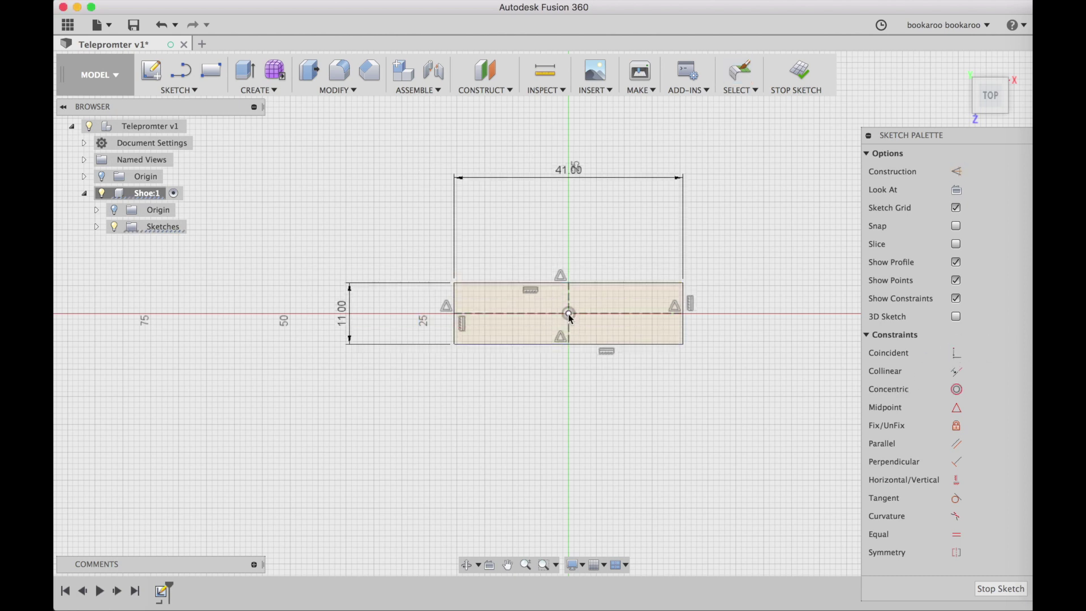
# - Draw a 35 mm long horizontal line just below the rectangle
pyautogui.press('l')
pyautogui.click(463, 386)
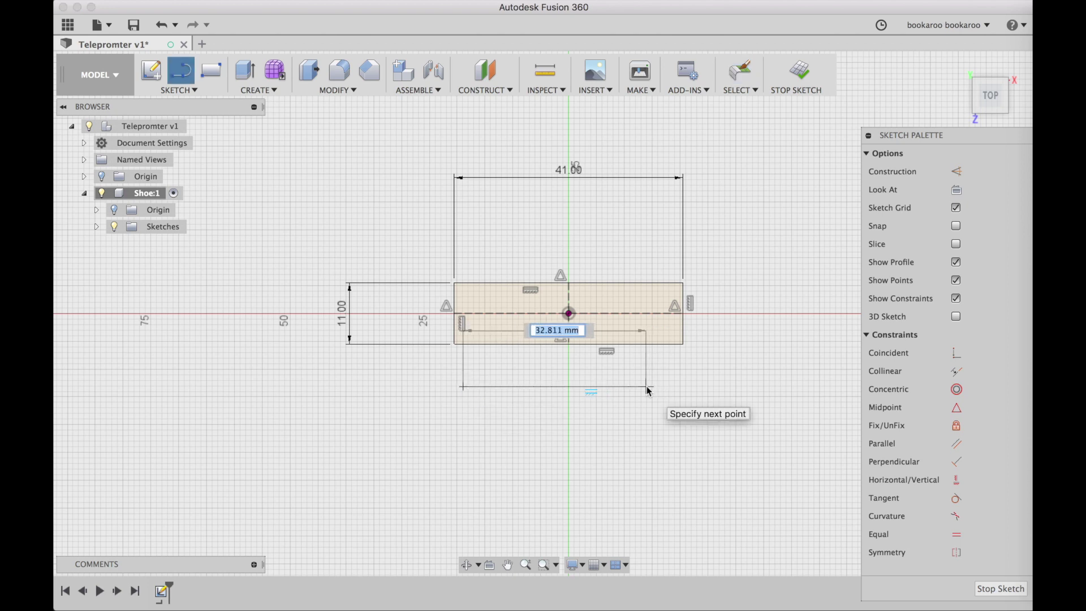
pyautogui.write('35')
pyautogui.press('Tab')
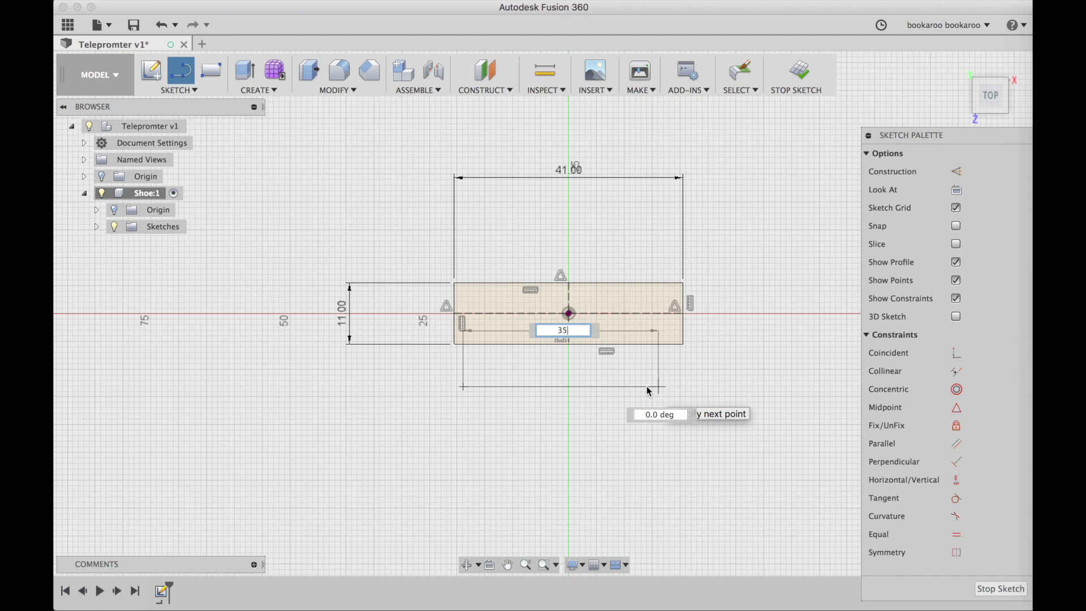
pyautogui.press('Return')
# - Draw a short perpendicular construction line down from the 35 mm line's midpoint and make it collinear with the rectangle's vertical centreline
pyautogui.click(560, 388)
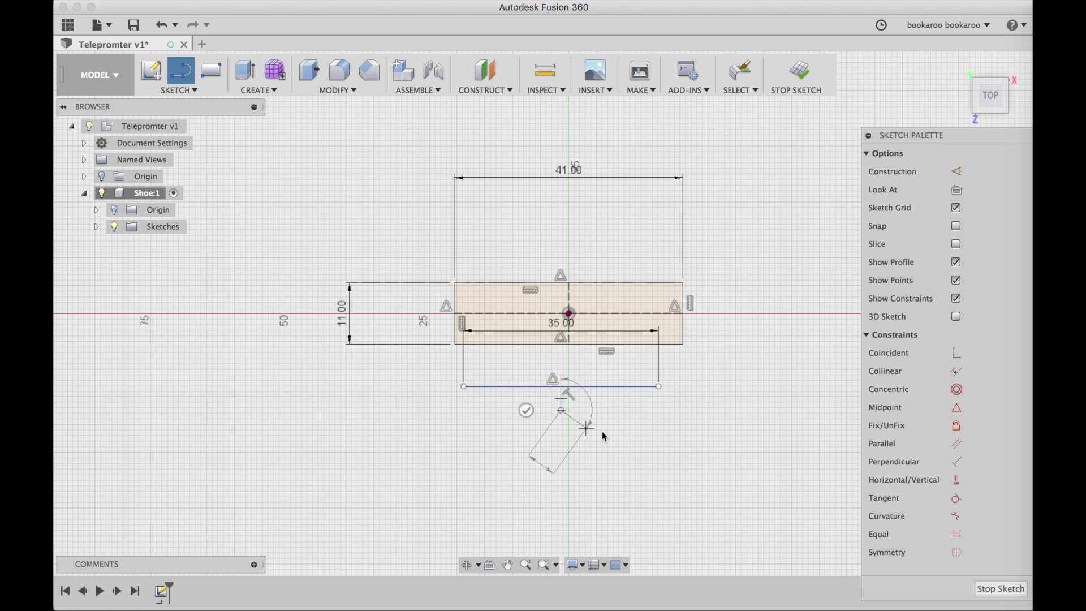
pyautogui.click(561, 408)
pyautogui.press('Escape')
pyautogui.click(562, 399)
pyautogui.press('x')
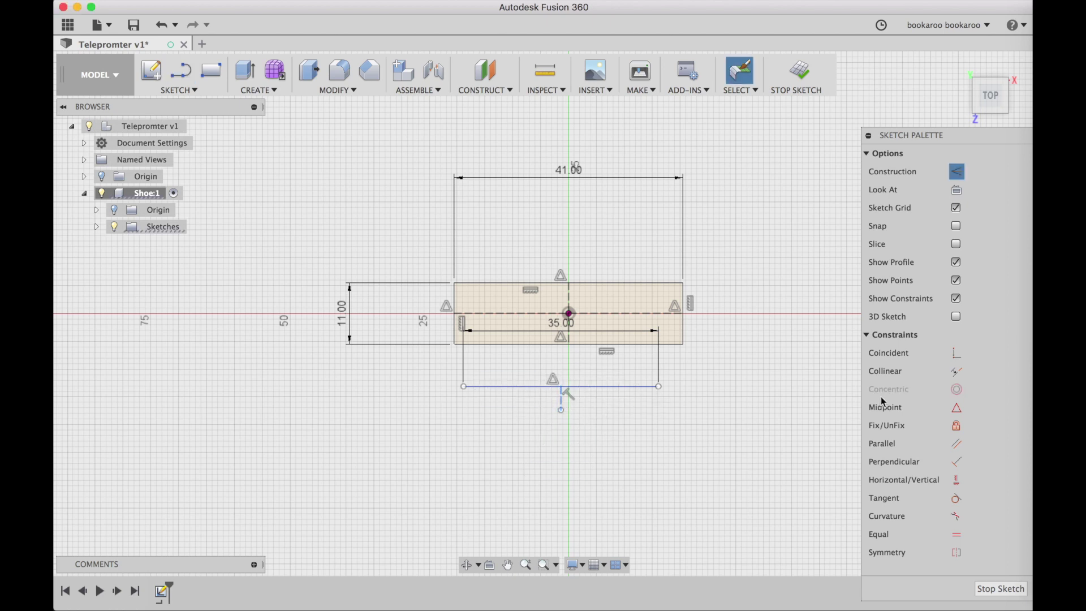
pyautogui.click(956, 372)
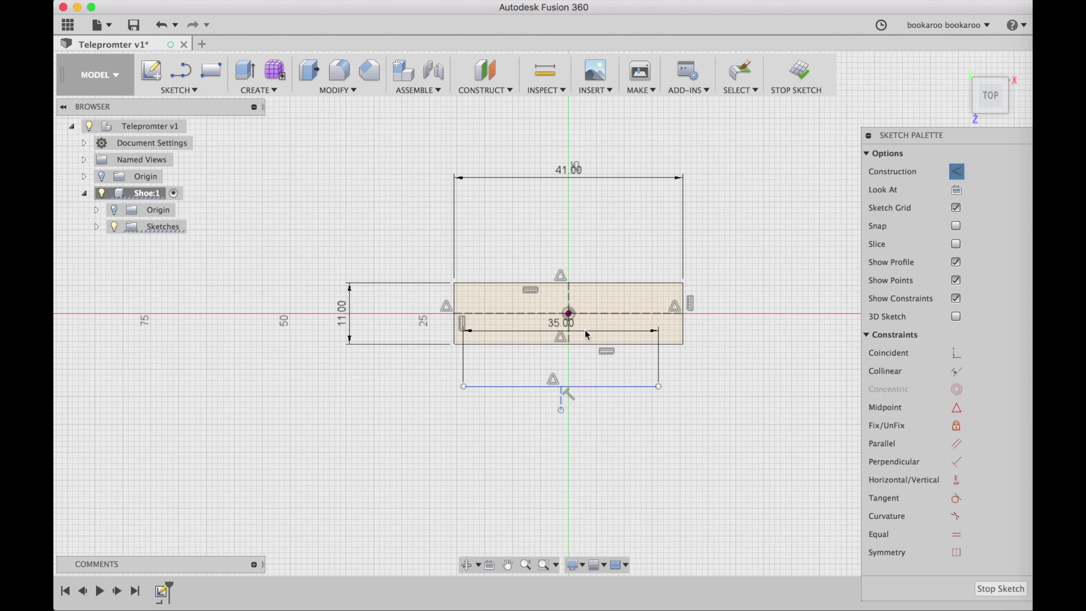
pyautogui.click(571, 309)
# - Dimension the 35 mm line to lie 3 mm from the rectangle's upper edge
pyautogui.scroll(3, 565, 315)
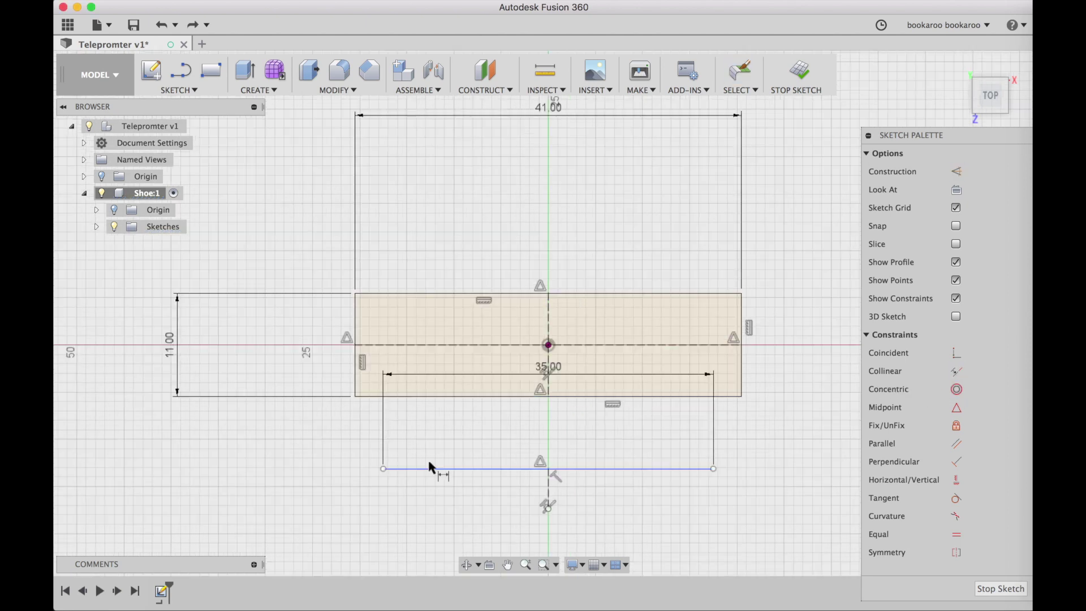
pyautogui.keyDown('shift'); pyautogui.click(387, 293); pyautogui.keyUp('shift')
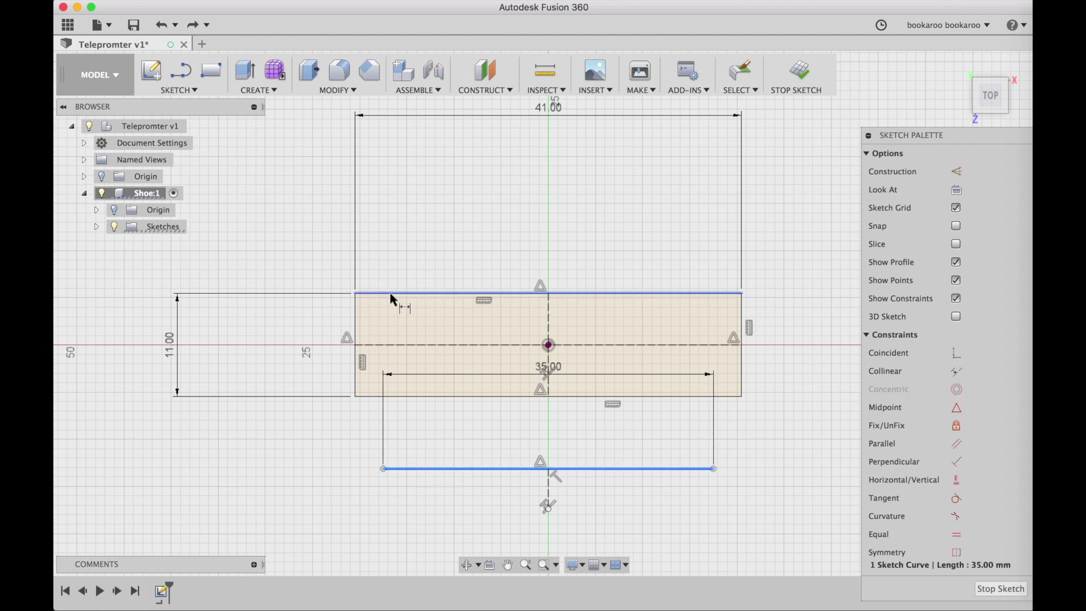
pyautogui.click(322, 304)
pyautogui.write('3')
pyautogui.press('Return')
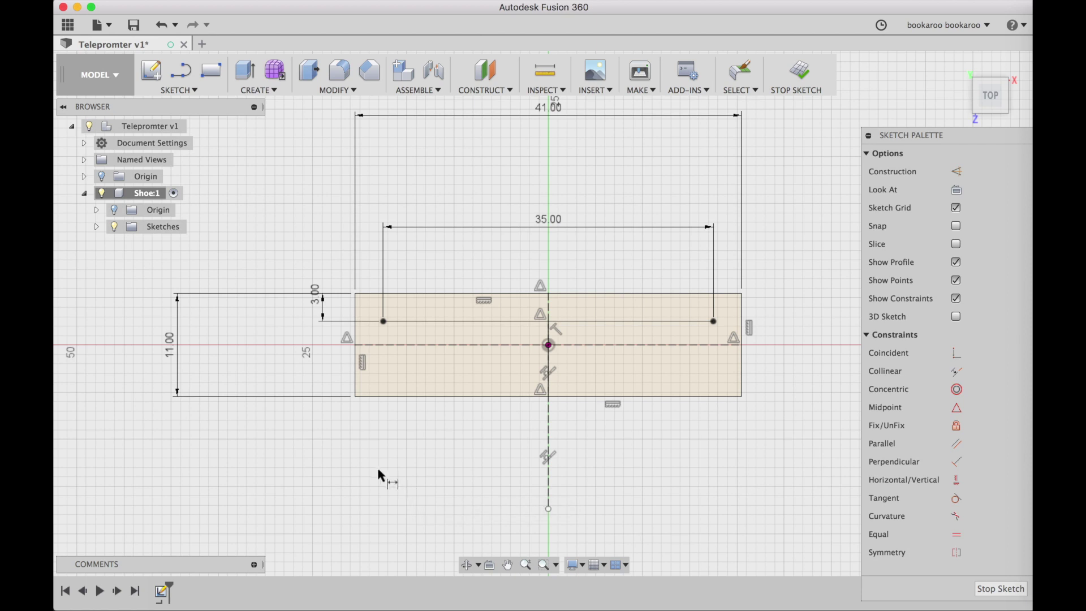
# - Draw a horizontal line between the rectangle's sides near its lower edge and dimension it 1.75 mm from that edge
pyautogui.click(355, 372)
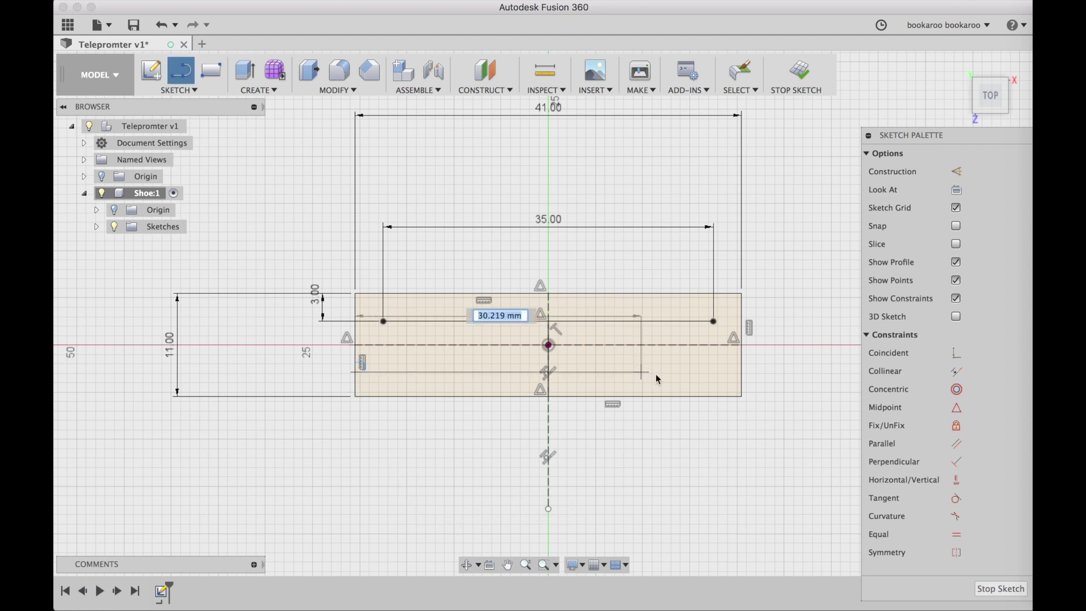
pyautogui.doubleClick(739, 372)
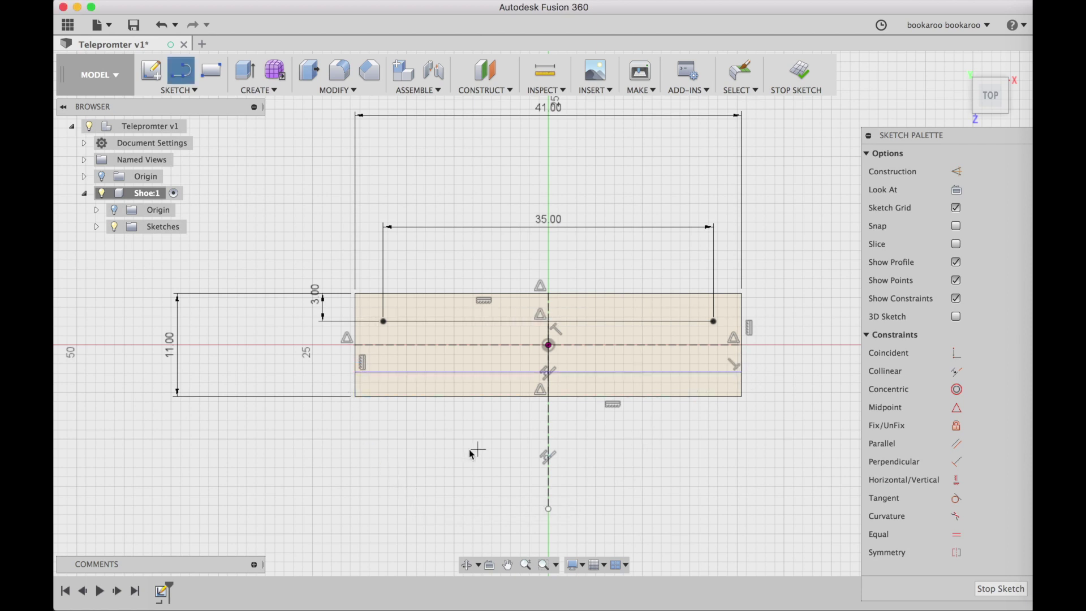
pyautogui.press('Escape')
pyautogui.click(452, 372)
pyautogui.click(367, 396)
pyautogui.click(325, 386)
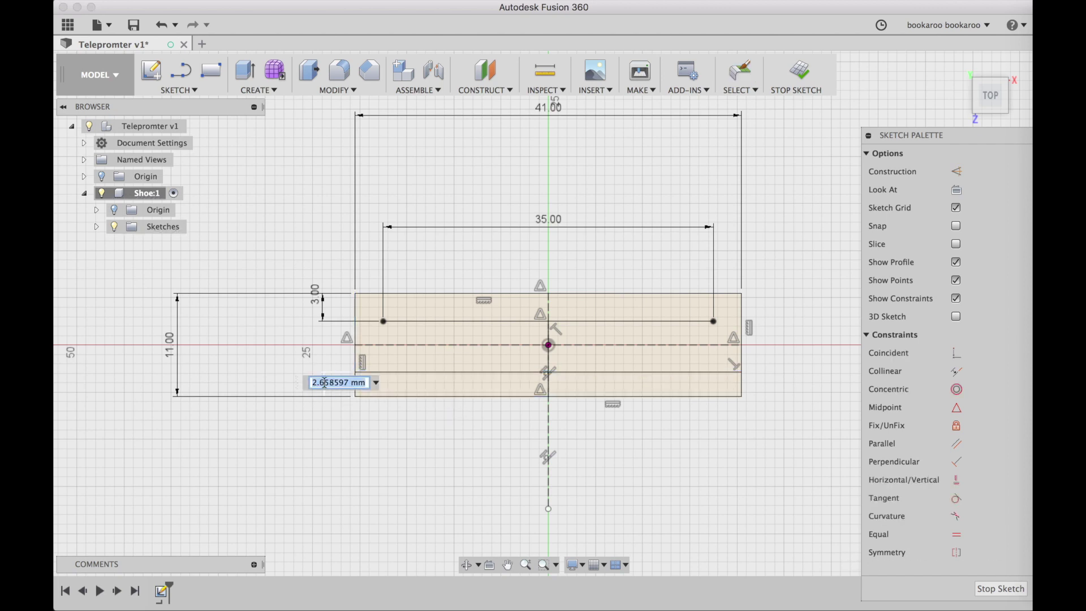
pyautogui.write('1.75')
pyautogui.press('Return')
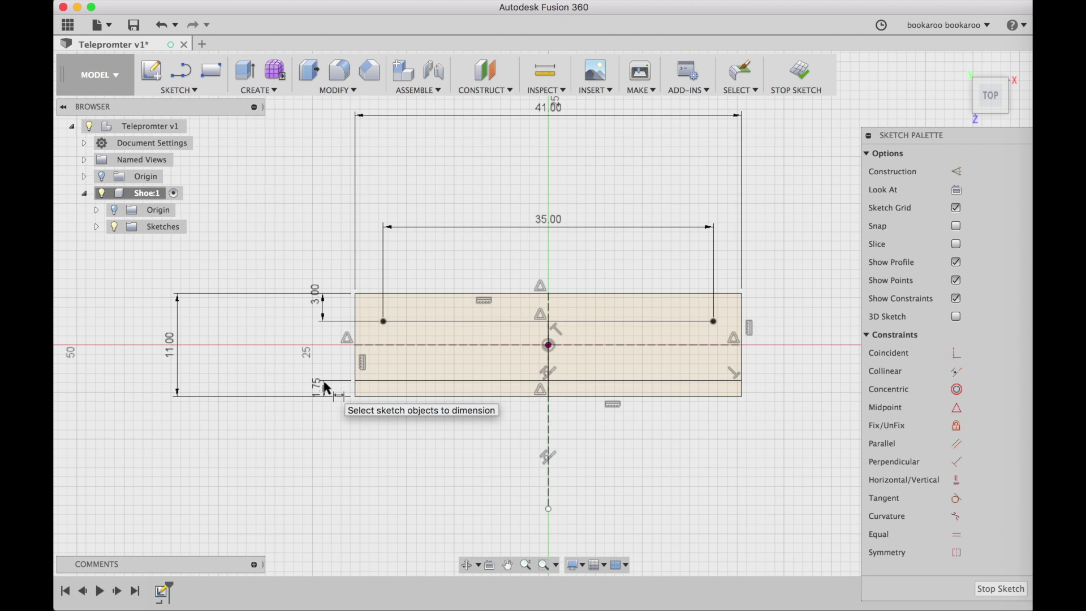
# - Connect the 35 mm line's ends to the lower line's ends with slanted lines, and extend it horizontally to both rectangle sides
pyautogui.click(383, 321)
pyautogui.click(355, 379)
pyautogui.press('Escape')
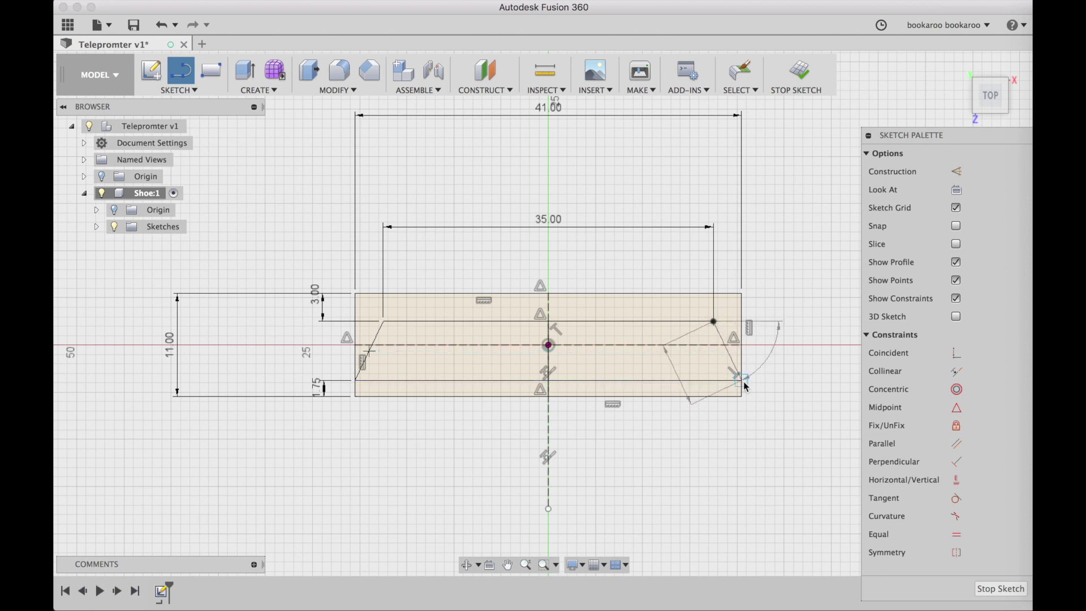
pyautogui.click(383, 322)
pyautogui.click(355, 379)
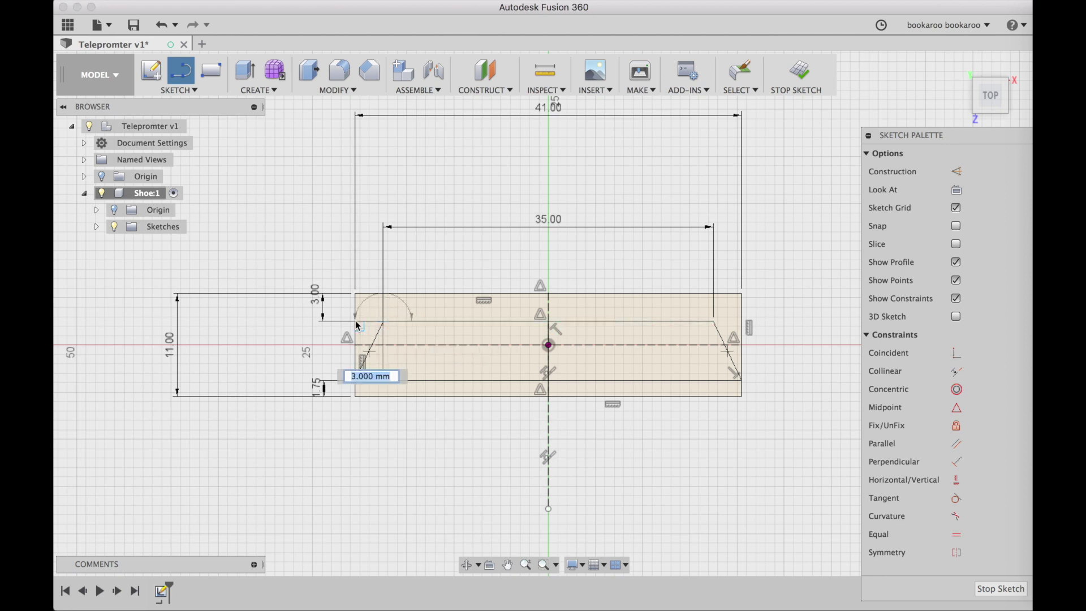
pyautogui.click(715, 322)
pyautogui.press('Escape')
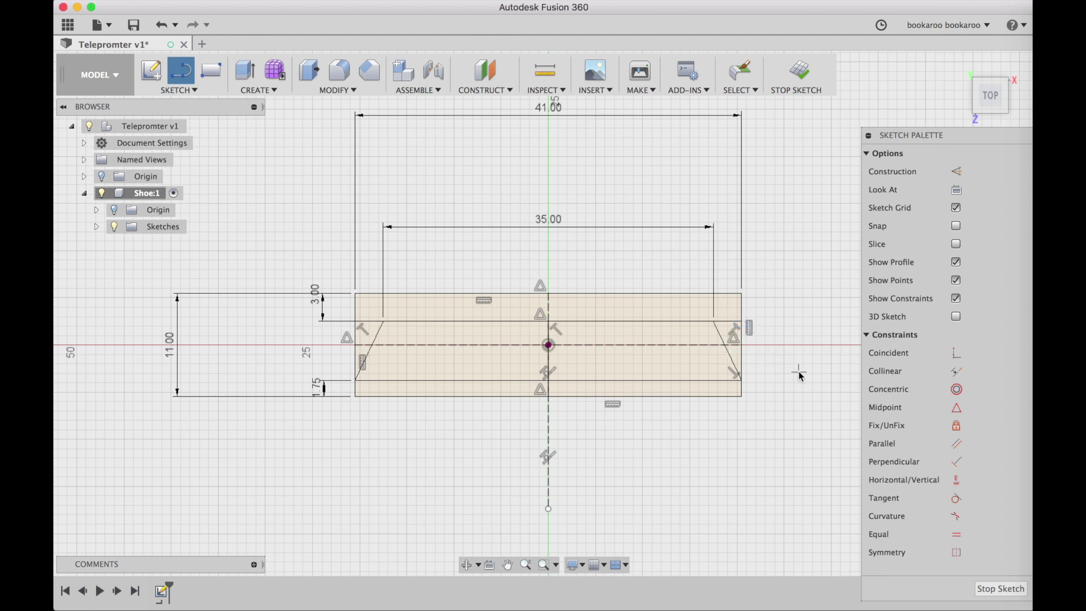
# - Trim the rectangle's vertical side segments between the upper and lower inner lines on both sides, leaving the slanted edges
pyautogui.press('l')
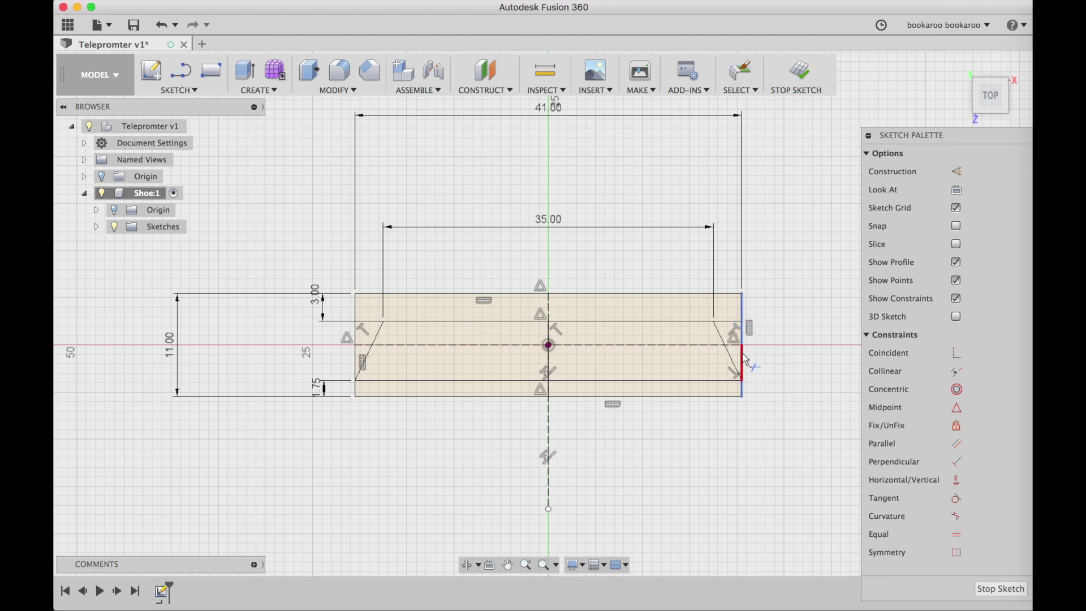
pyautogui.click(743, 358)
pyautogui.click(743, 343)
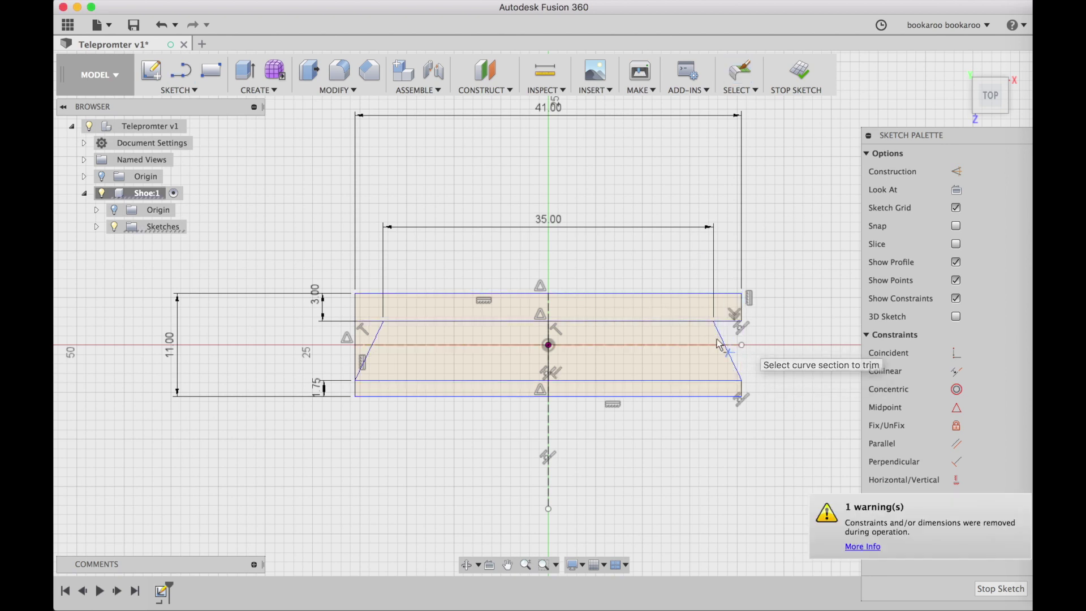
pyautogui.click(356, 345)
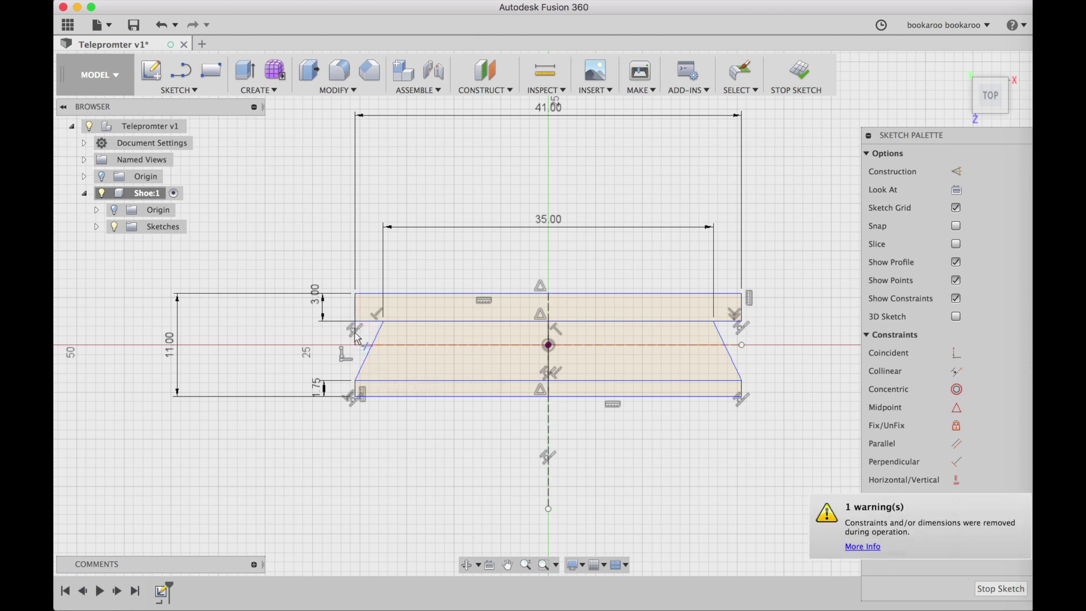
pyautogui.click(355, 362)
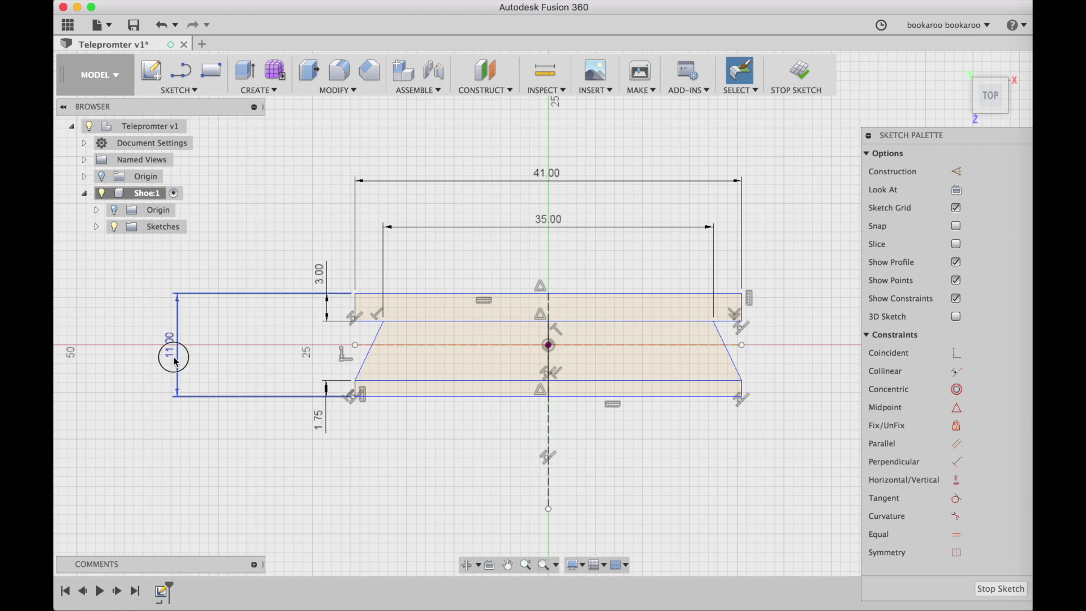
# - Move the 11 mm height dimension closer to the profile and finish the sketch
pyautogui.moveTo(181, 355); pyautogui.dragTo(266, 359)
pyautogui.scroll(2, 516, 354)
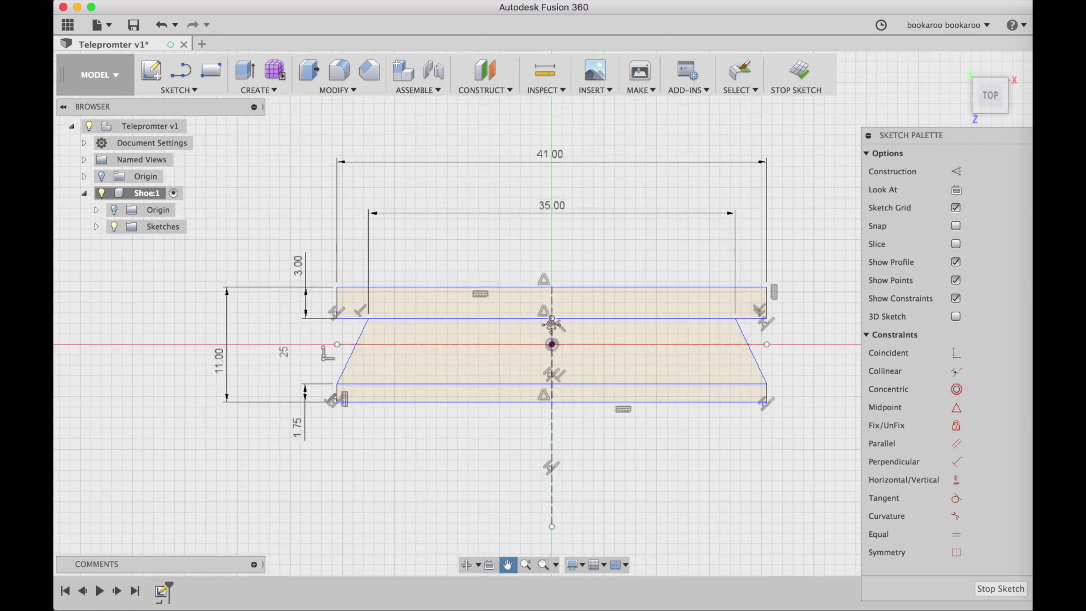
pyautogui.click(800, 73)
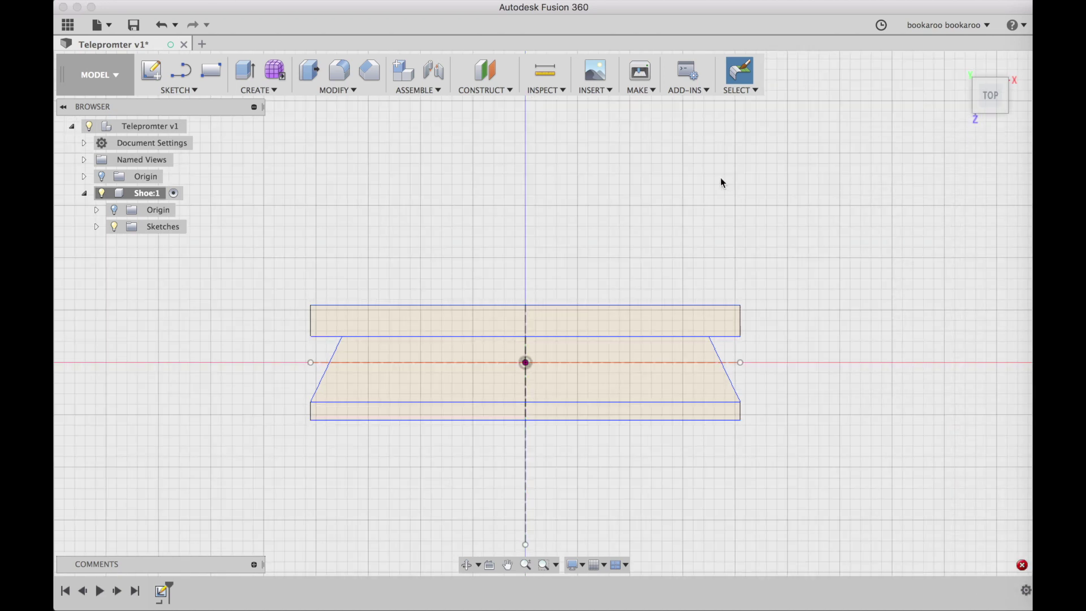
# - Extrude all three sketch profiles 41.5 mm as a new body and save the design
pyautogui.press('e')
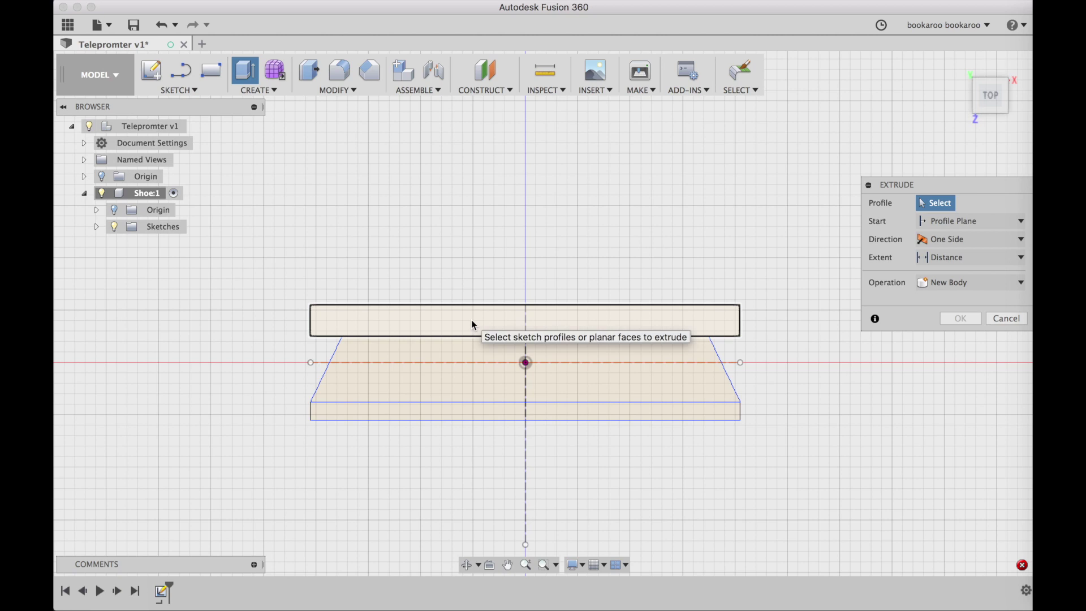
pyautogui.click(473, 323)
pyautogui.click(433, 362)
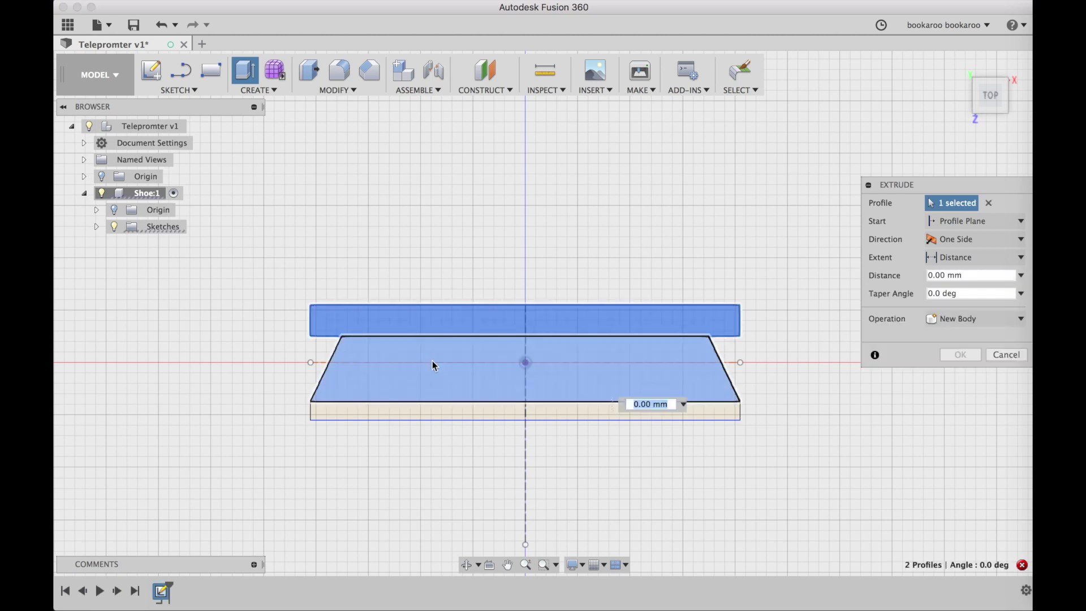
pyautogui.click(411, 411)
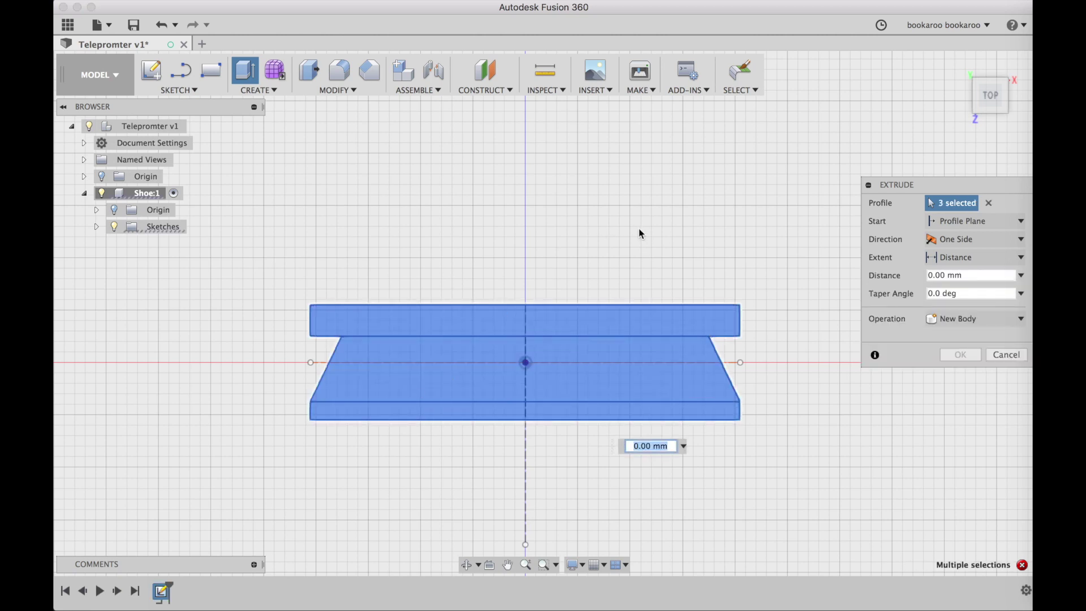
pyautogui.click(968, 70)
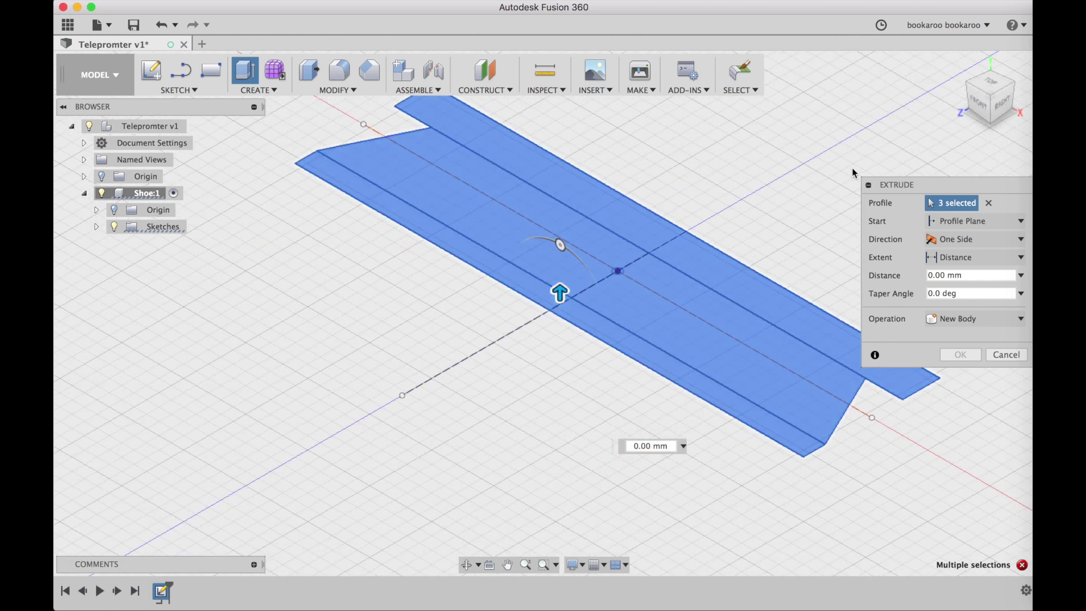
pyautogui.moveTo(803, 170); pyautogui.dragTo(753, 244, button='middle')
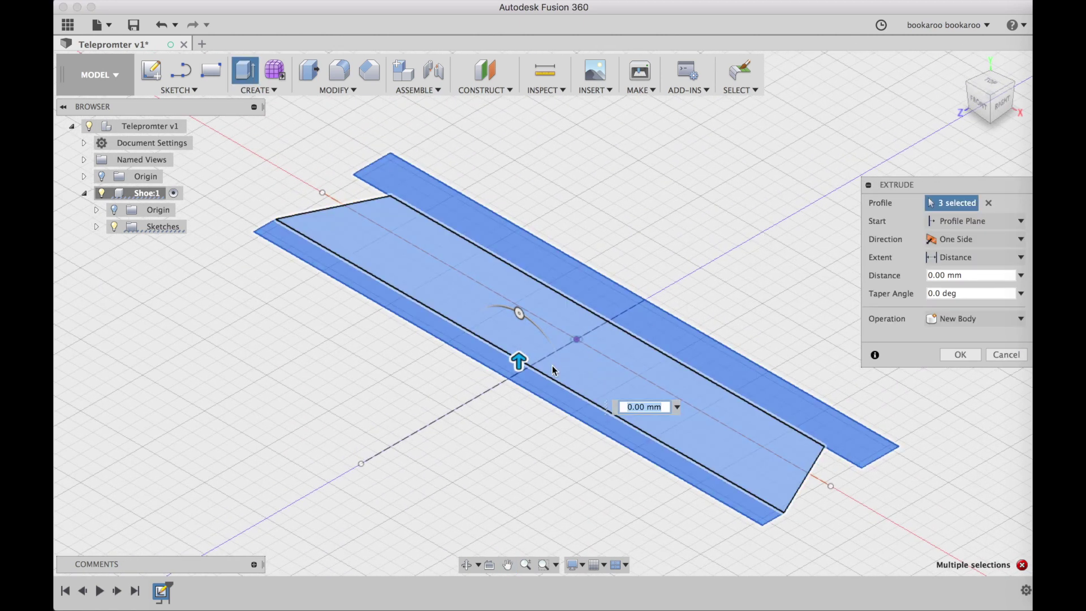
pyautogui.moveTo(518, 365); pyautogui.dragTo(532, 305)
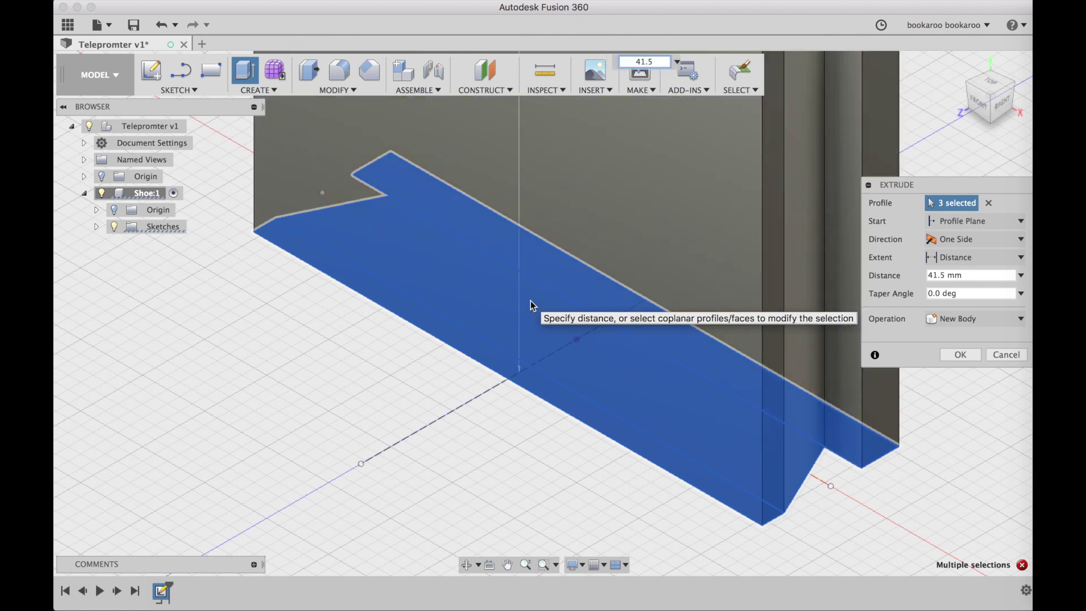
pyautogui.press('Return')
pyautogui.scroll(-5, 533, 309)
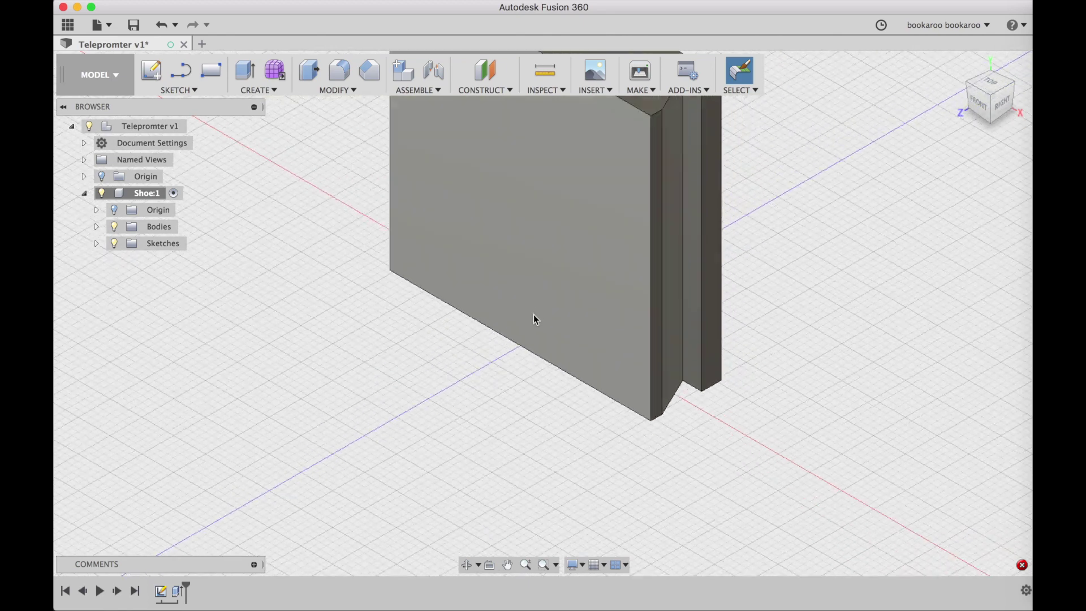
pyautogui.scroll(-5, 534, 314)
pyautogui.press('super+s')
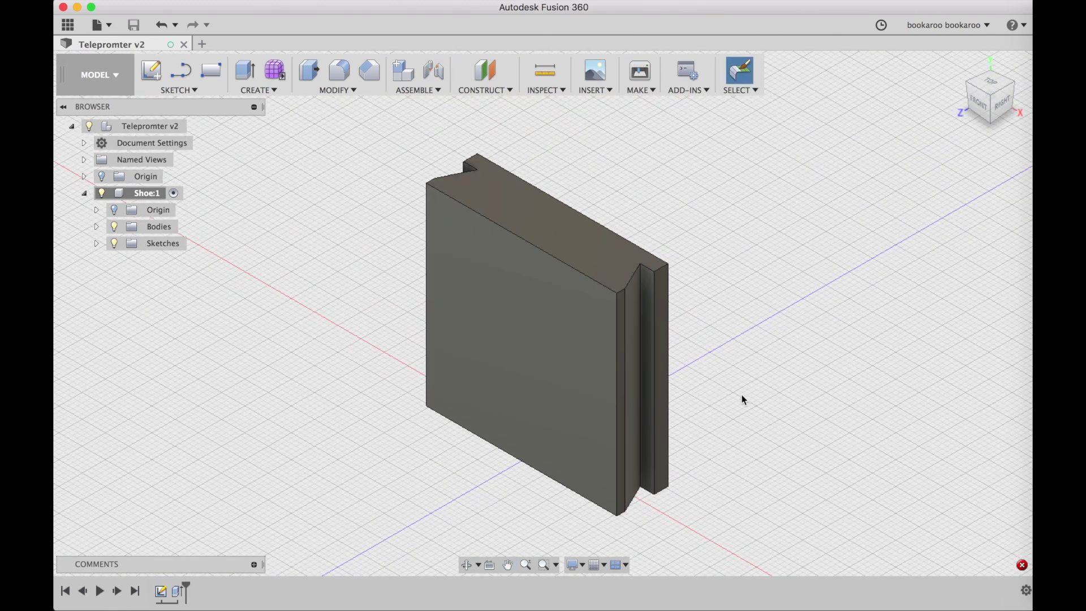
# - Start a sketch on the body's front face and draw a 3 mm line at 45° beside its upper-left corner
pyautogui.keyDown('shift'); pyautogui.moveTo(743, 399); pyautogui.dragTo(790, 347, button='middle'); pyautogui.keyUp('shift')
pyautogui.click(151, 70)
pyautogui.click(511, 334)
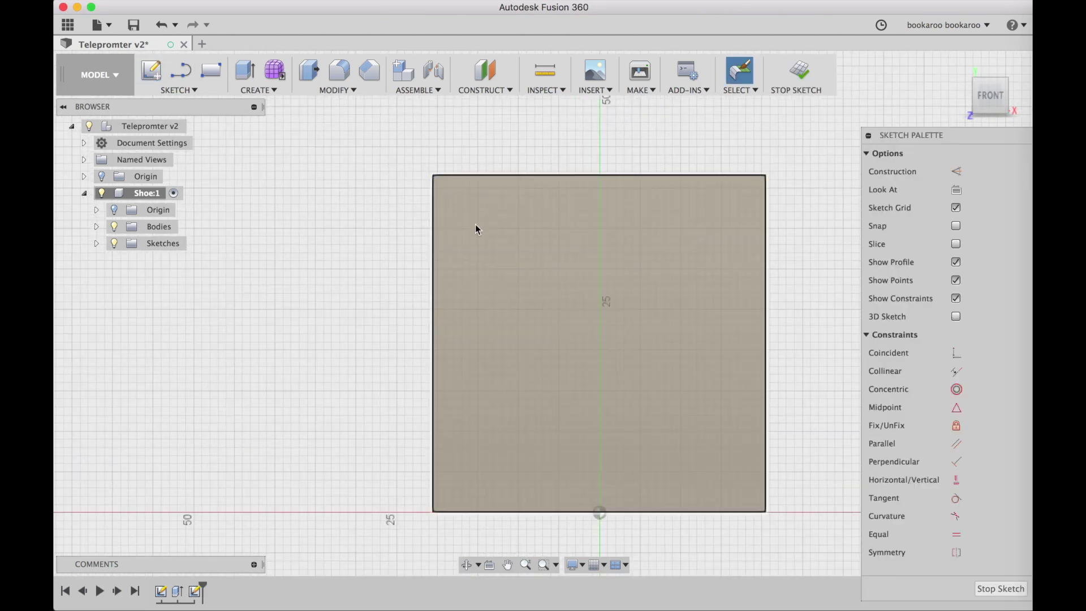
pyautogui.press('l')
pyautogui.click(318, 224)
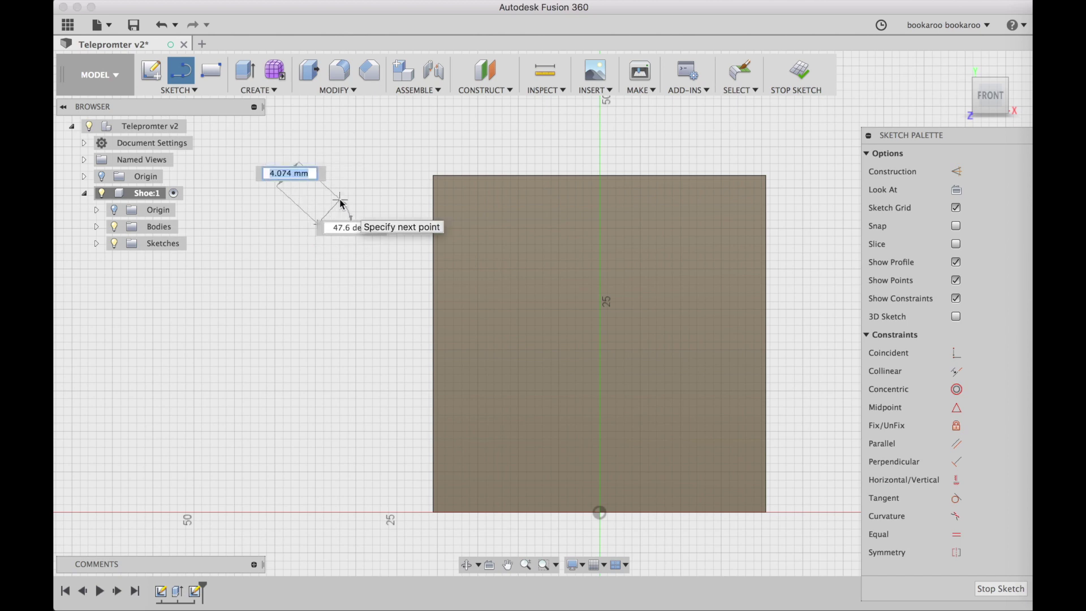
pyautogui.write('3')
pyautogui.press('Tab')
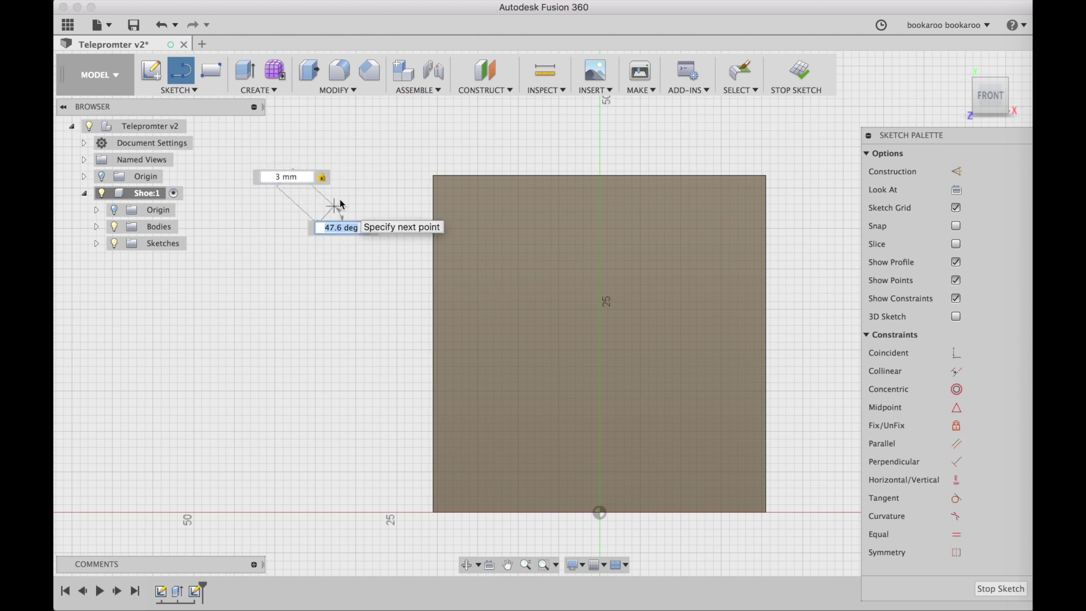
pyautogui.press('Return')
pyautogui.press('Escape')
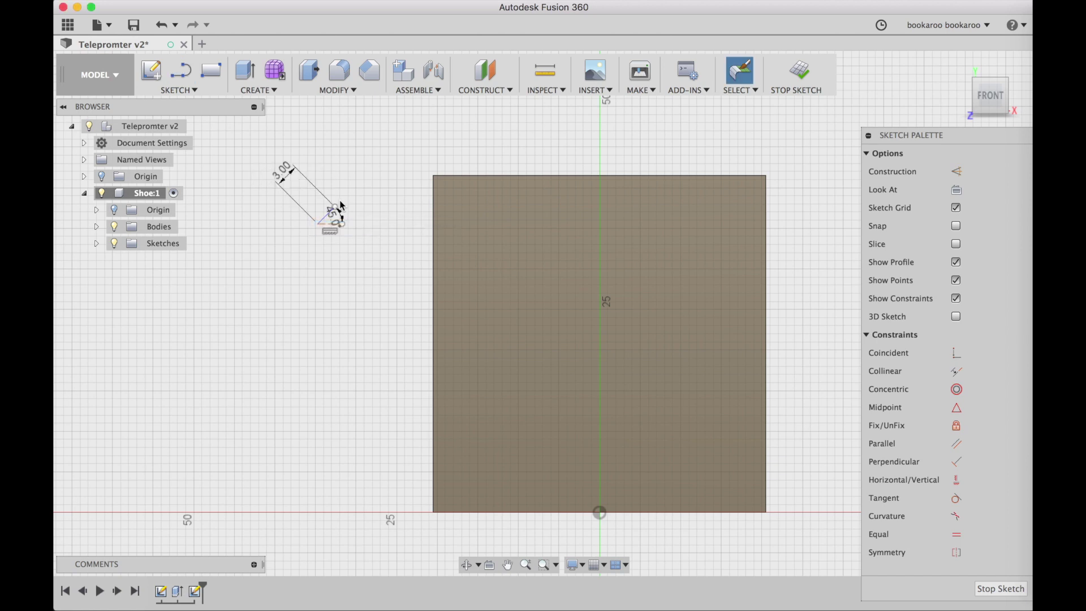
# - Constrain the 3 mm line's upper end coincident to the face's top edge and its lower end to the left edge
pyautogui.click(956, 352)
pyautogui.click(335, 213)
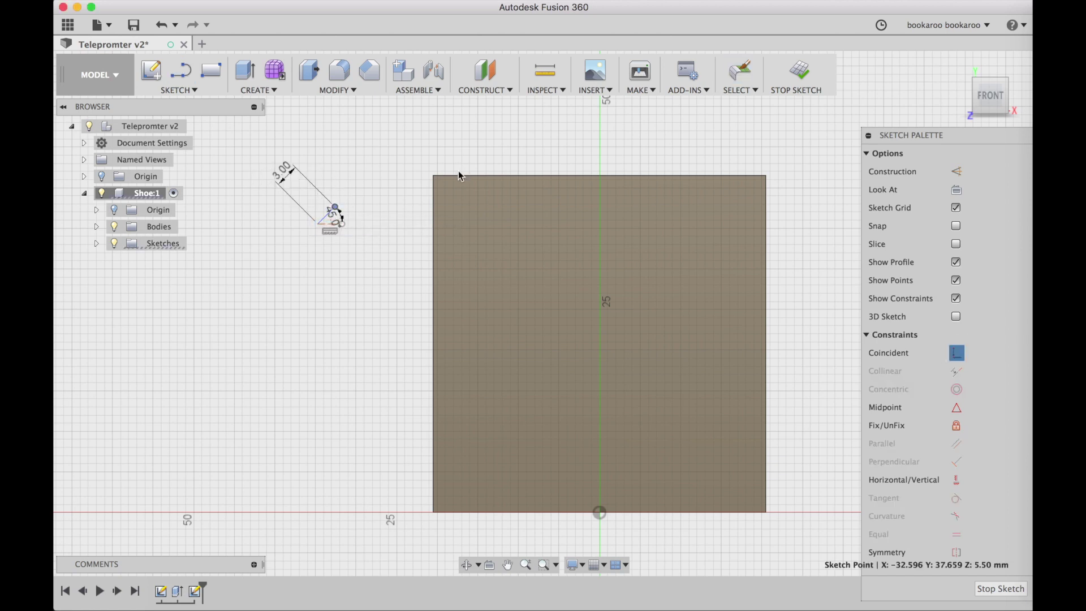
pyautogui.click(459, 175)
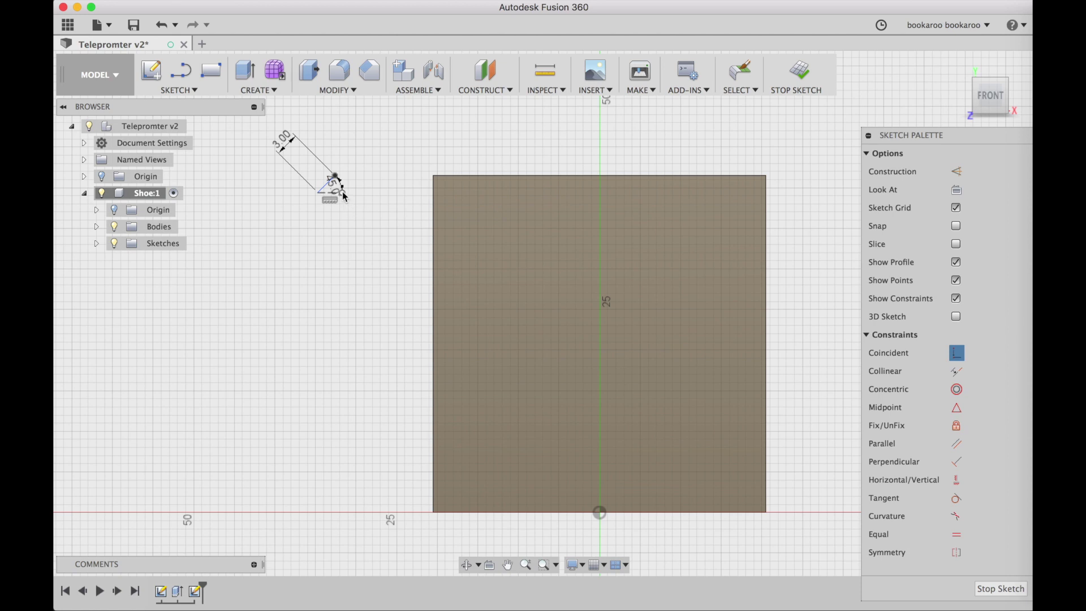
pyautogui.click(320, 195)
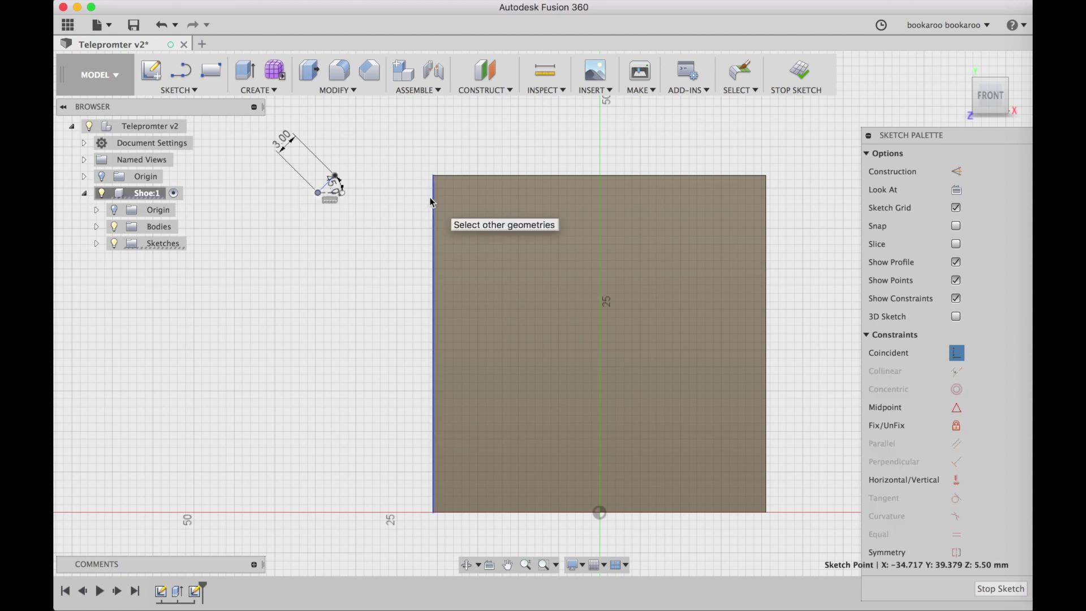
pyautogui.click(434, 205)
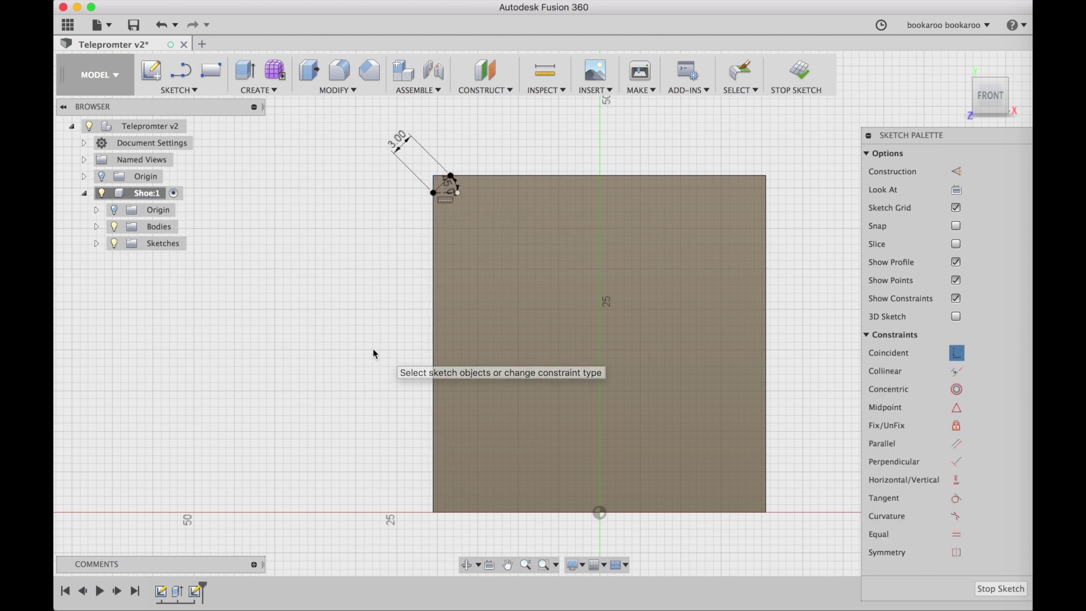
# - Draw another 3 mm line at 45° and constrain its ends to the left and bottom edges at the face's lower-left corner
pyautogui.press('a')
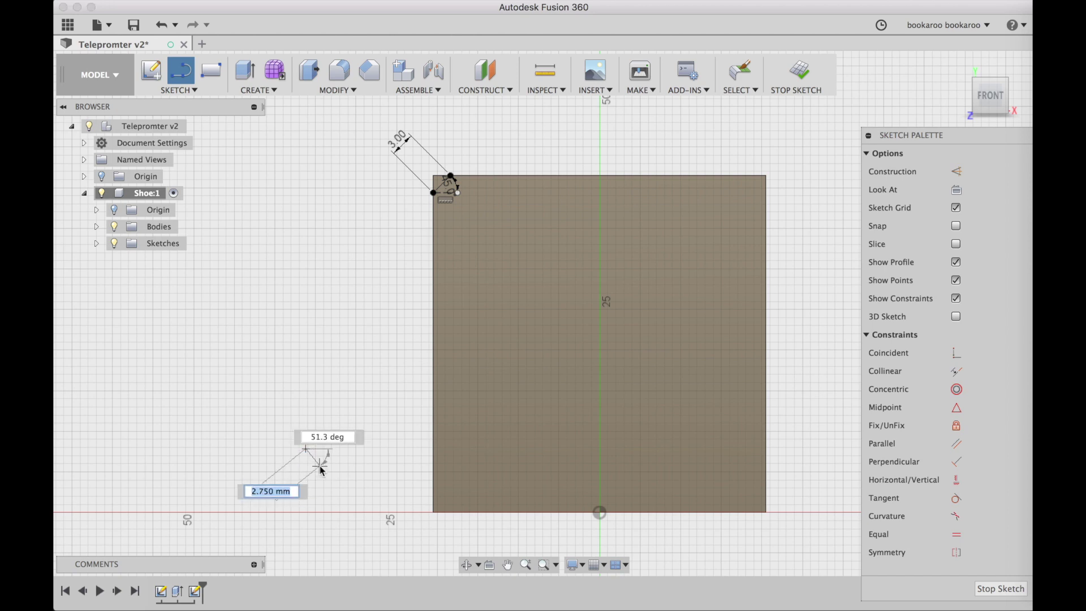
pyautogui.press('Tab')
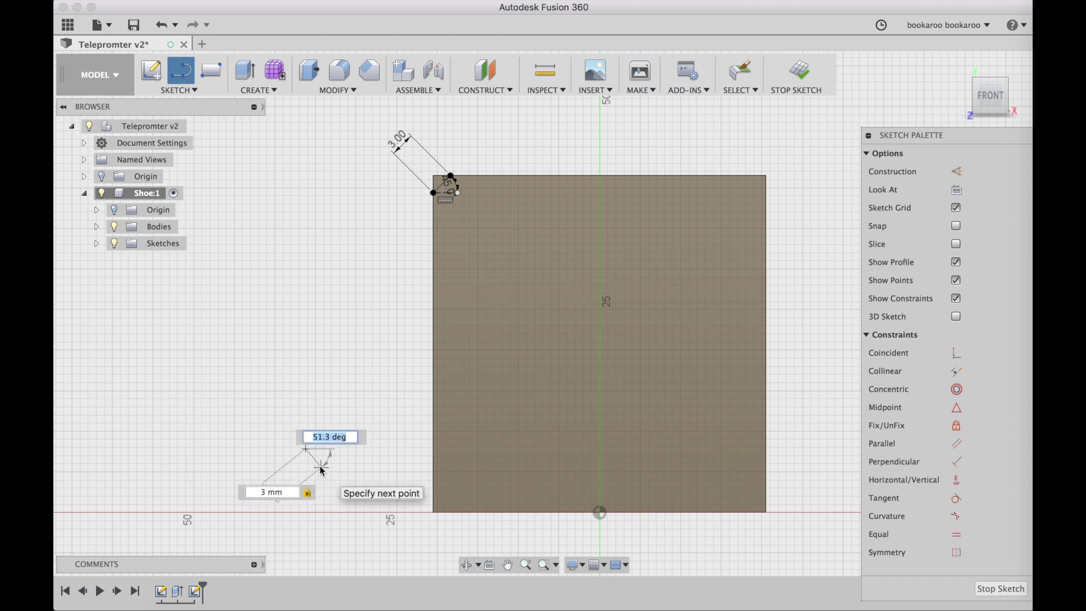
pyautogui.press('Return')
pyautogui.press('Escape')
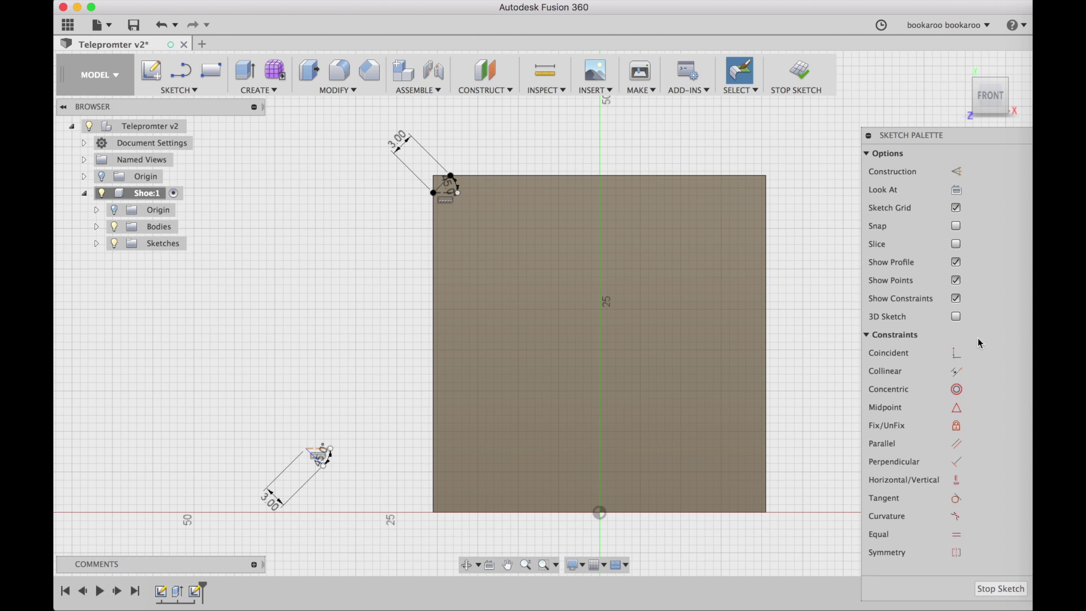
pyautogui.click(956, 353)
pyautogui.click(434, 474)
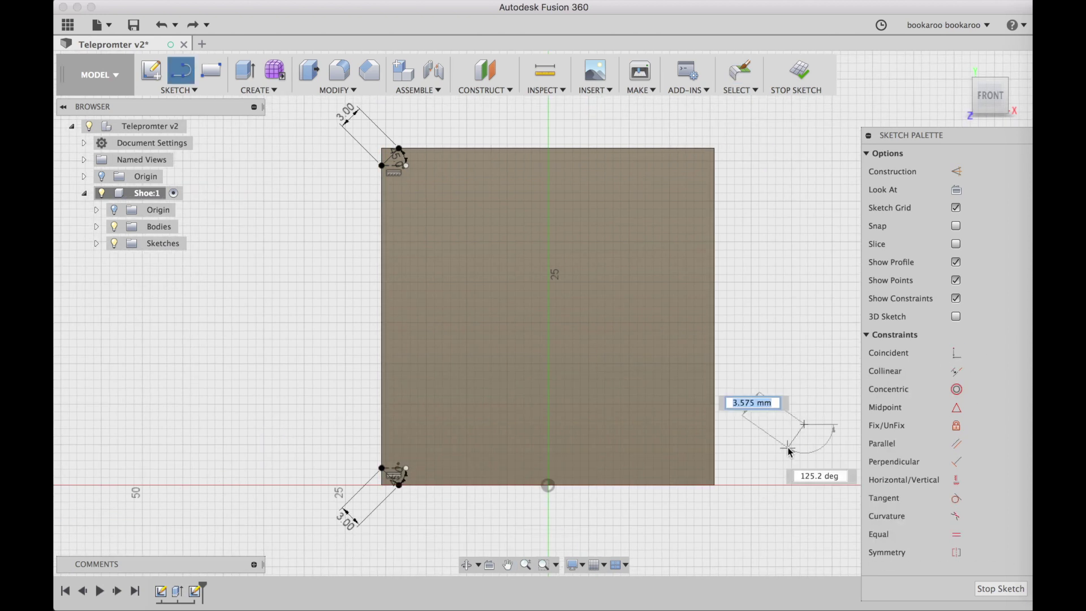
# - Complete a 3 mm line at 45° and constrain its ends to the right and bottom edges at the face's lower-right corner
pyautogui.write('3.354')
pyautogui.press('Return')
pyautogui.press('Escape')
pyautogui.click(956, 352)
pyautogui.click(804, 425)
pyautogui.click(714, 430)
pyautogui.click(703, 443)
pyautogui.click(651, 485)
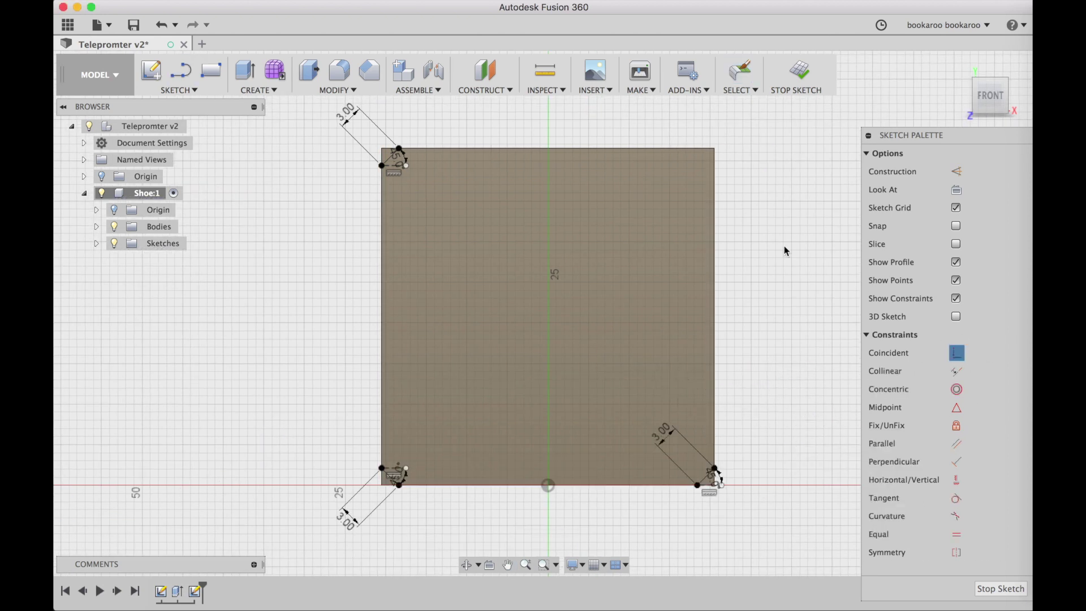
# - Draw a 3 mm line at 45° and constrain its ends to the top and right edges at the face's upper-right corner
pyautogui.press('l')
pyautogui.click(758, 162)
pyautogui.write('3')
pyautogui.press('Return')
pyautogui.press('Escape')
pyautogui.click(950, 352)
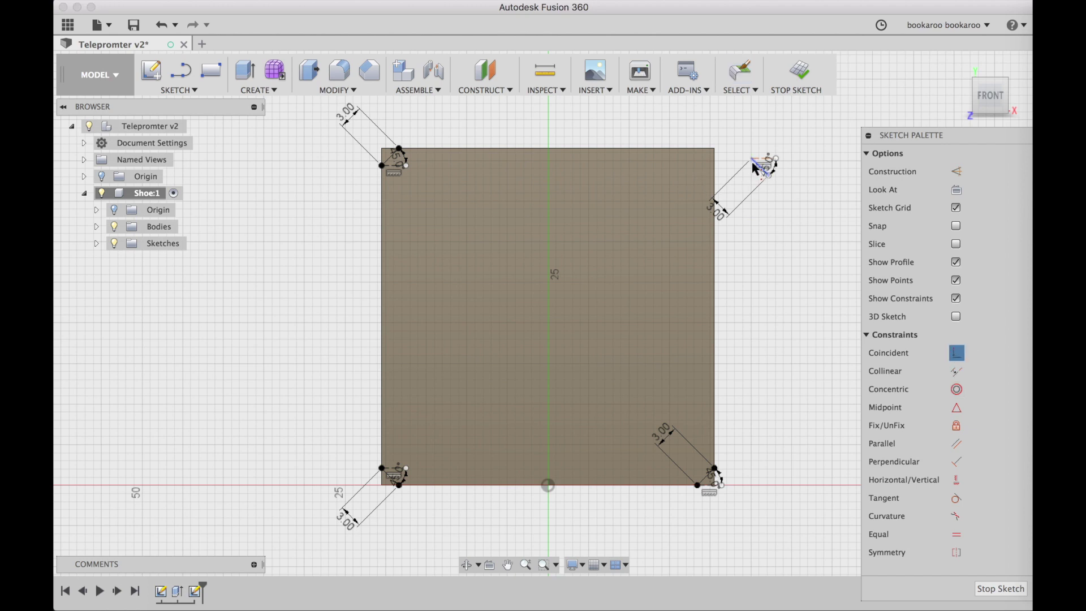
pyautogui.click(752, 163)
pyautogui.click(699, 149)
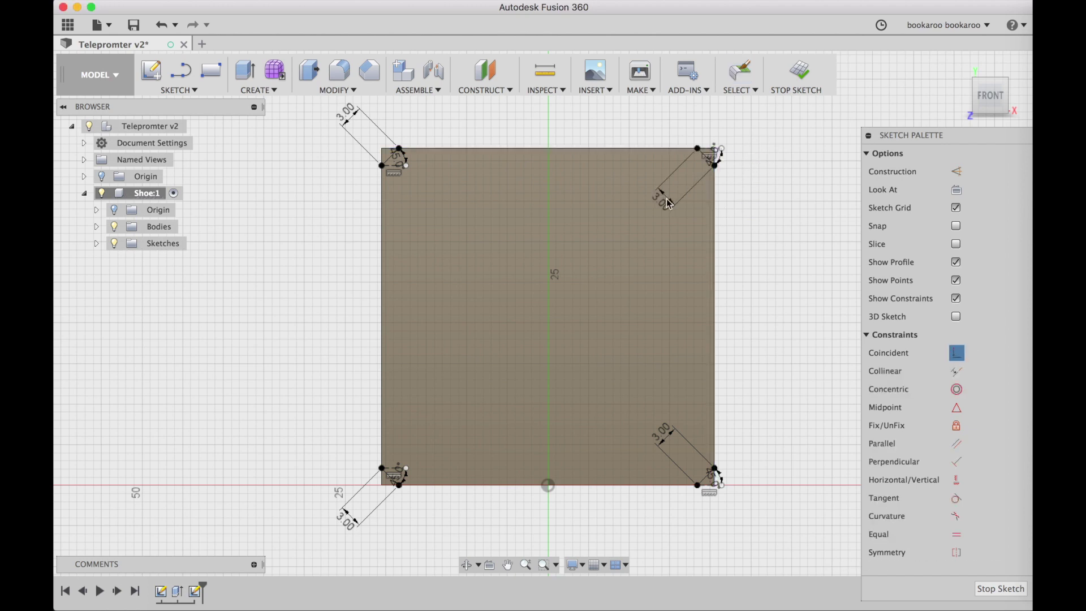
pyautogui.click(744, 127)
pyautogui.press('Escape')
# - Draw a 3-point arc between the ends of the upper-left corner's 3 mm line, bulging outward to round the corner
pyautogui.scroll(5, 367, 138)
pyautogui.click(177, 90)
pyautogui.moveTo(194, 164)
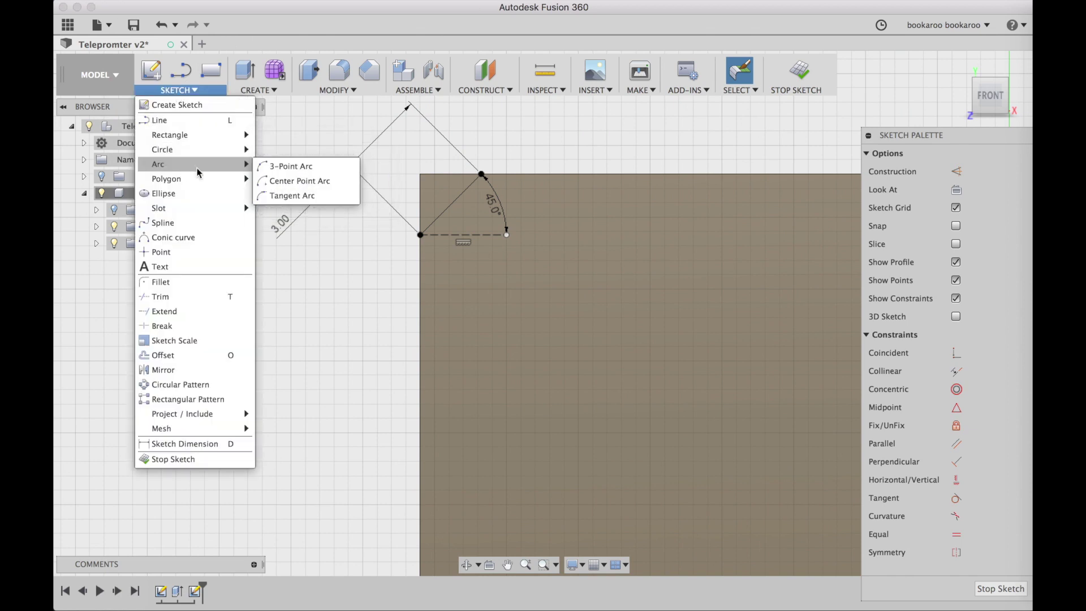
pyautogui.click(278, 166)
pyautogui.click(482, 175)
pyautogui.click(421, 234)
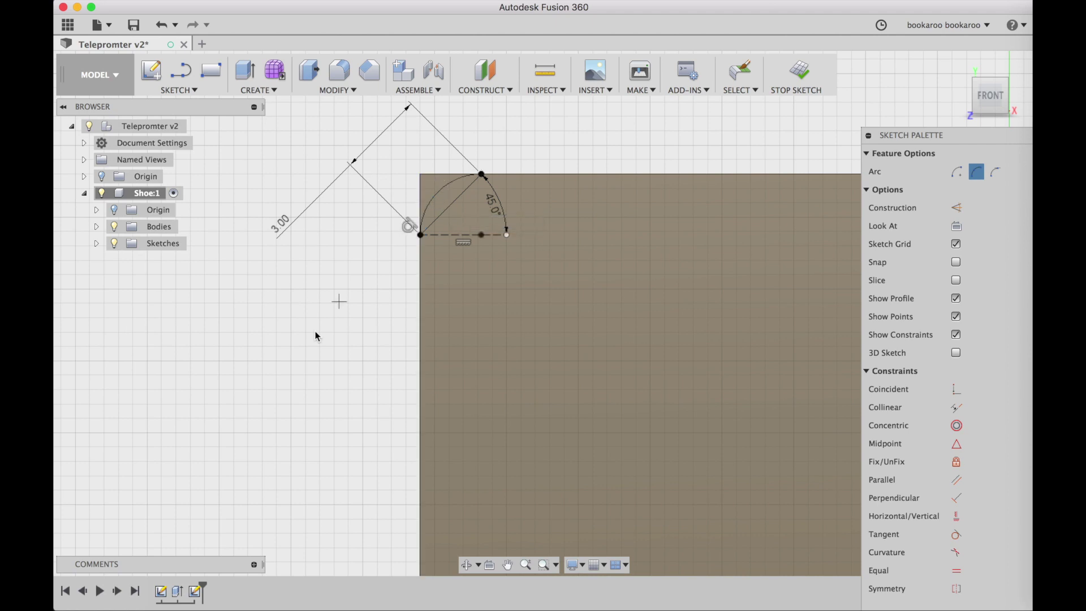
# - Draw outward-bulging 3-point arcs between the ends of the 3 mm lines at the lower-left and lower-right corners
pyautogui.moveTo(315, 328)
pyautogui.mouseDown(button='middle')
pyautogui.moveTo(332, 311)
pyautogui.moveTo(345, 379)
pyautogui.moveTo(341, 279)
pyautogui.moveTo(334, 402)
pyautogui.moveTo(367, 257)
pyautogui.mouseUp(button='middle')
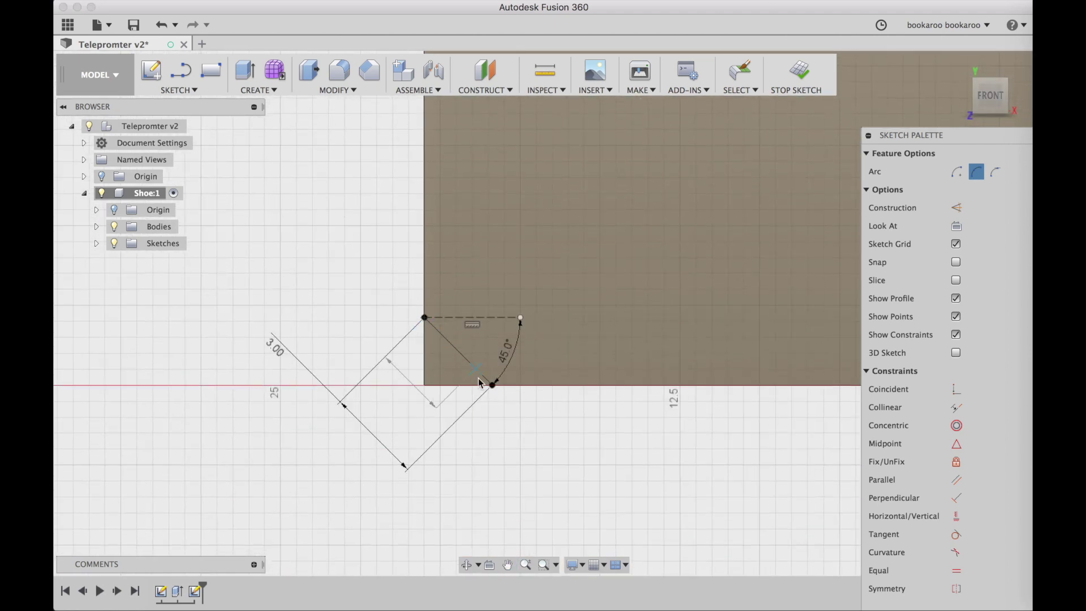
pyautogui.click(455, 379)
pyautogui.moveTo(456, 379)
pyautogui.mouseDown(button='middle')
pyautogui.moveTo(475, 399)
pyautogui.moveTo(532, 416)
pyautogui.moveTo(252, 412)
pyautogui.moveTo(371, 431)
pyautogui.mouseUp(button='middle')
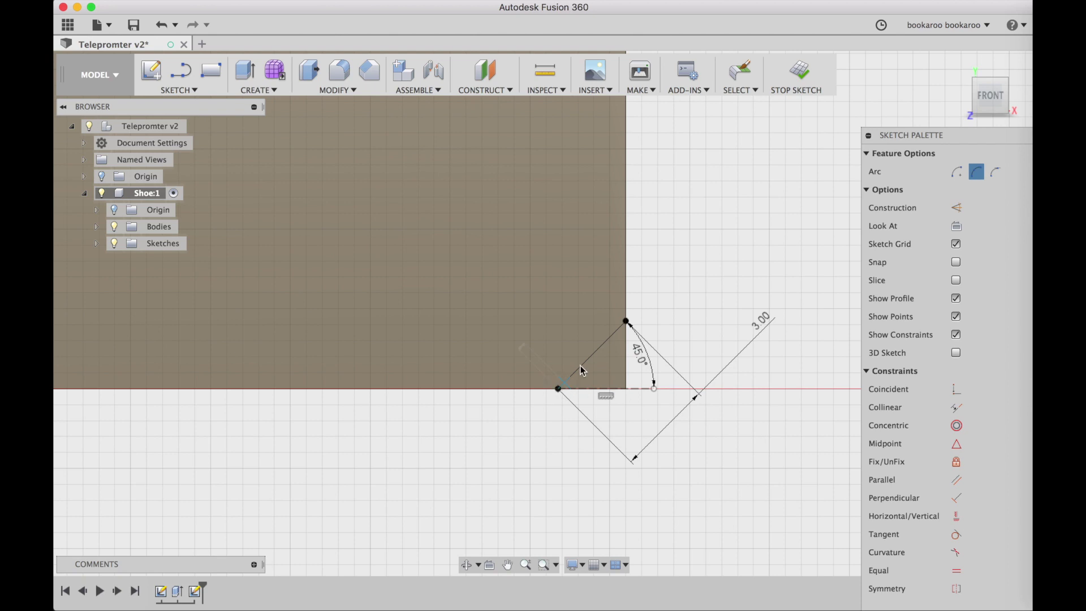
pyautogui.click(626, 320)
pyautogui.click(615, 373)
# - Draw an outward-bulging 3-point arc across the upper-right corner's 3 mm line and finish the sketch
pyautogui.scroll(10, 614, 373)
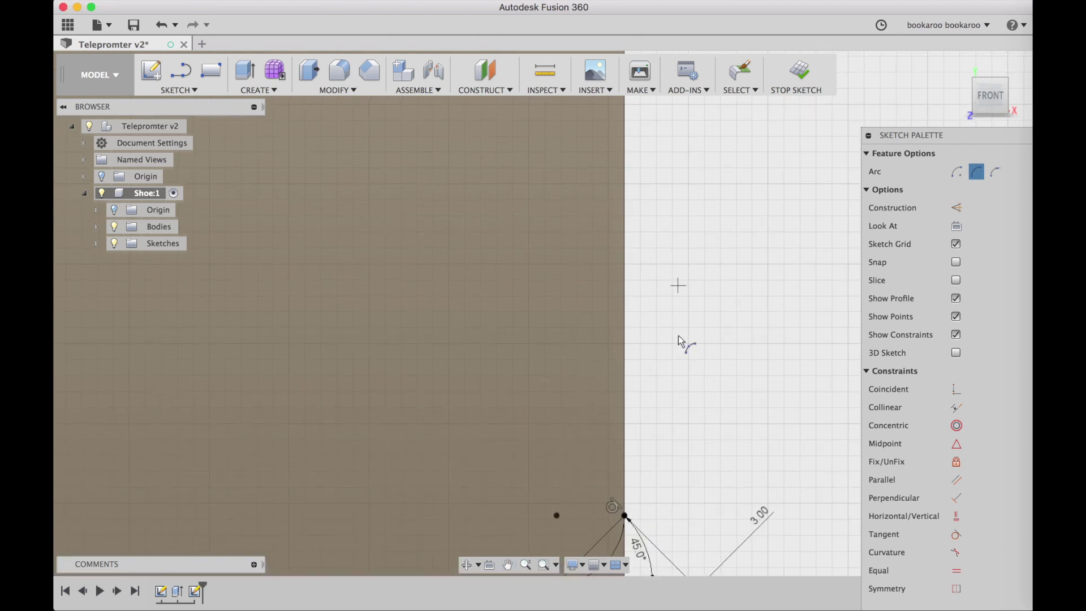
pyautogui.scroll(10, 662, 429)
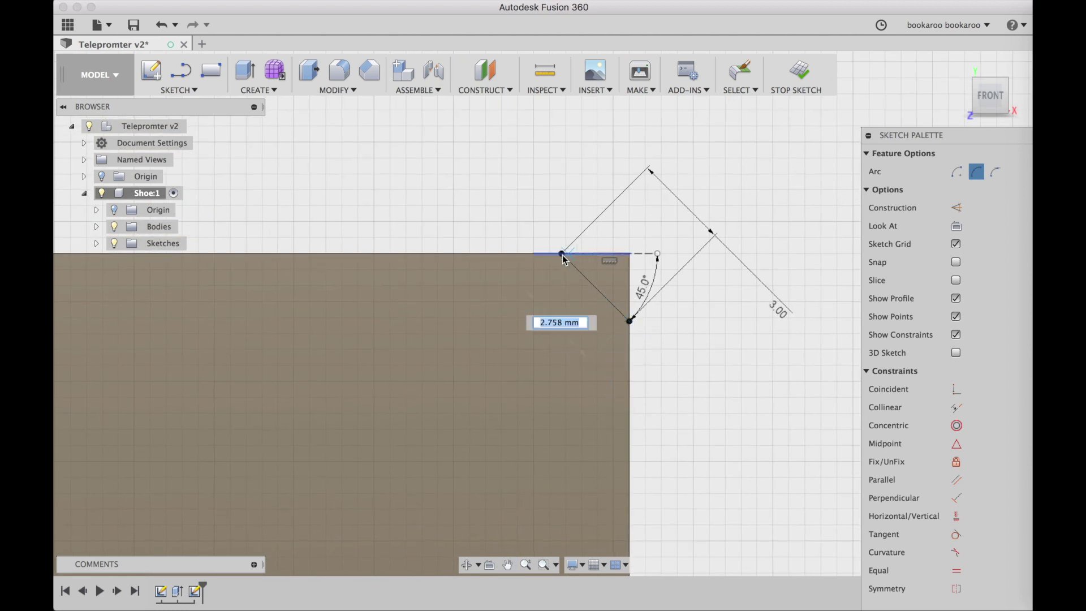
pyautogui.click(562, 254)
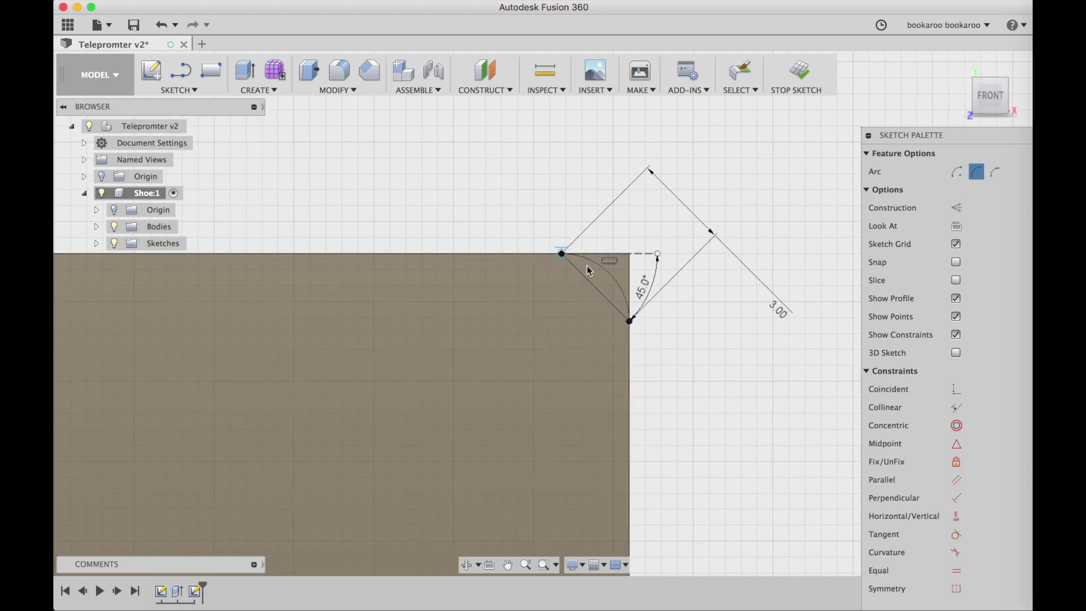
pyautogui.click(618, 280)
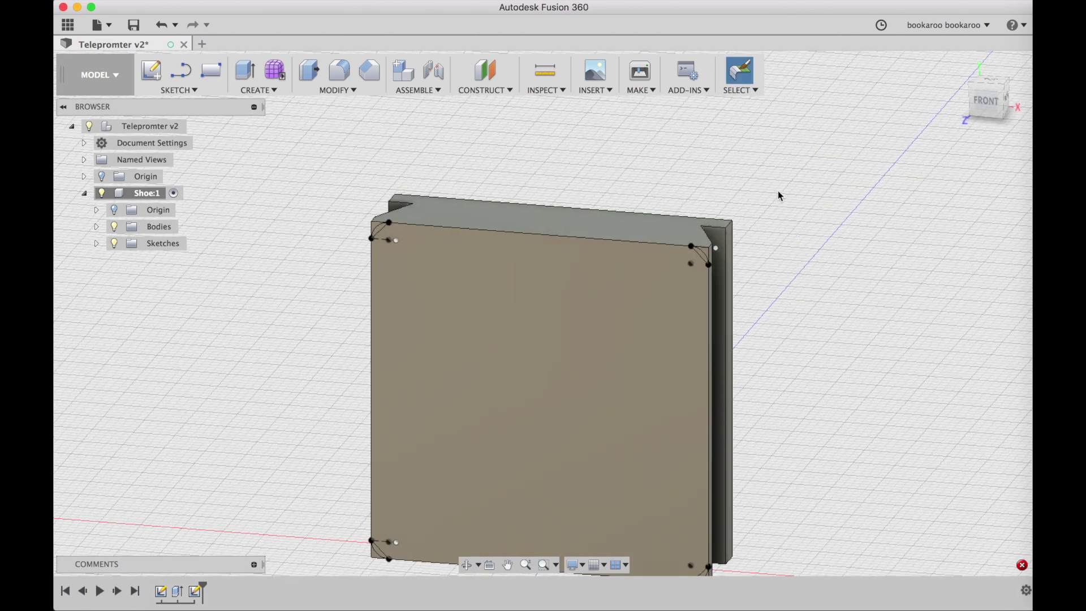
# - Start an extrusion of the four small corner profiles between the sketched arcs and the front face's corners
pyautogui.press('e')
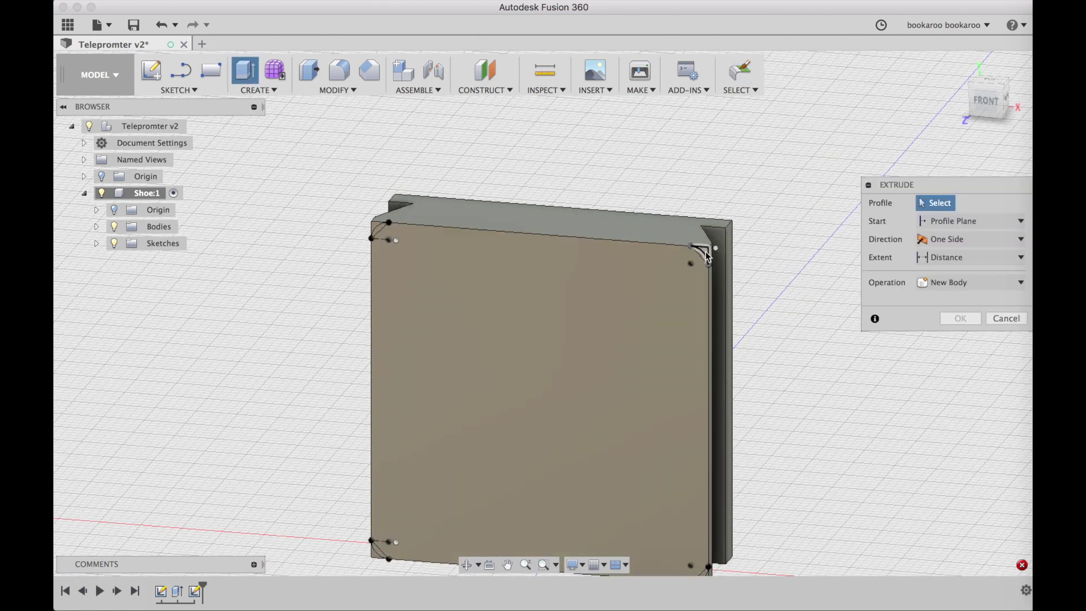
pyautogui.click(707, 255)
pyautogui.click(375, 228)
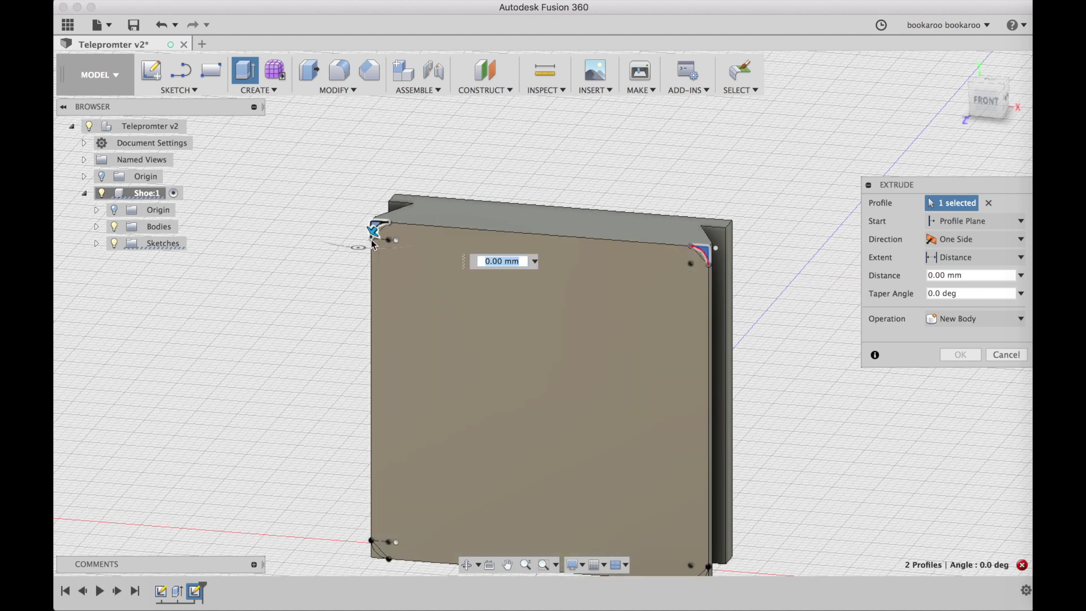
pyautogui.click(373, 555)
pyautogui.moveTo(526, 490); pyautogui.dragTo(521, 419, button='middle')
pyautogui.click(697, 504)
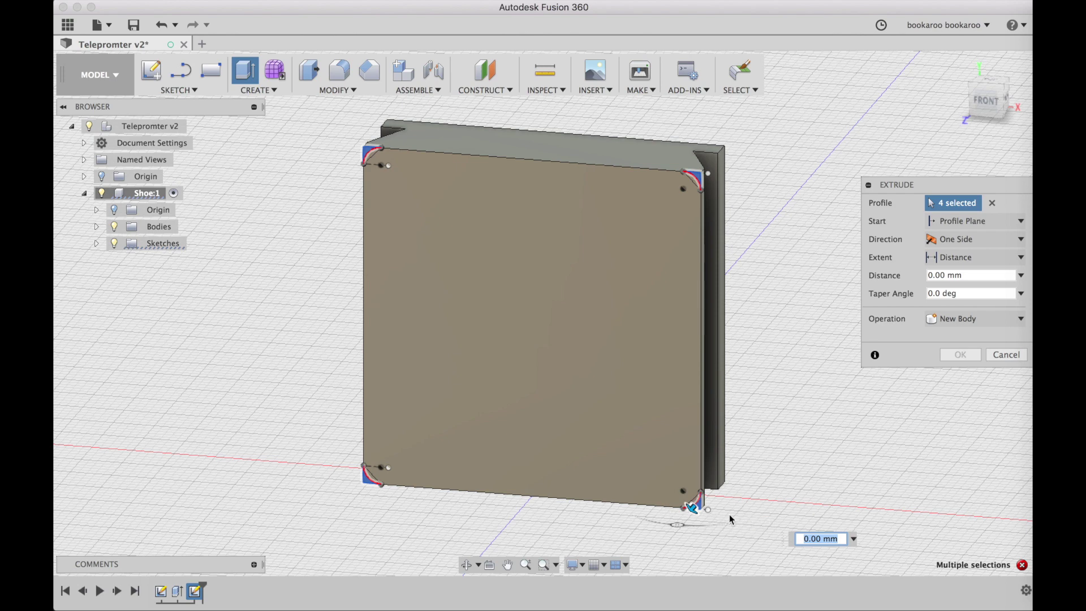
# - Cut the four corner profiles back to the right-hand groove's rear face, using the To Object extent
pyautogui.moveTo(697, 511); pyautogui.dragTo(718, 498)
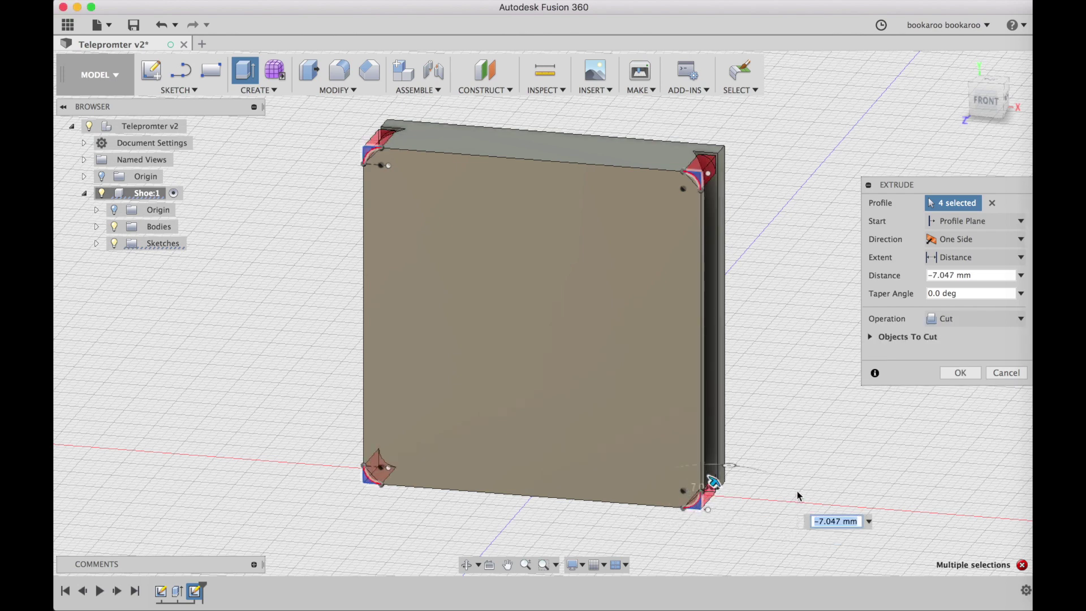
pyautogui.hscroll(5, 799, 496)
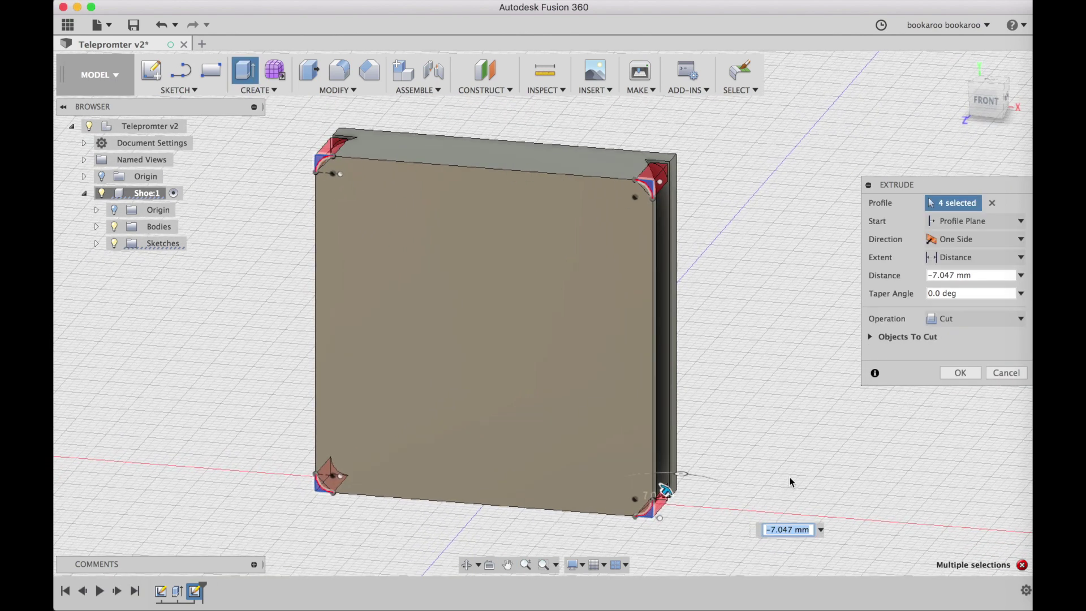
pyautogui.keyDown('shift'); pyautogui.scroll(10, 789, 477); pyautogui.keyUp('shift')
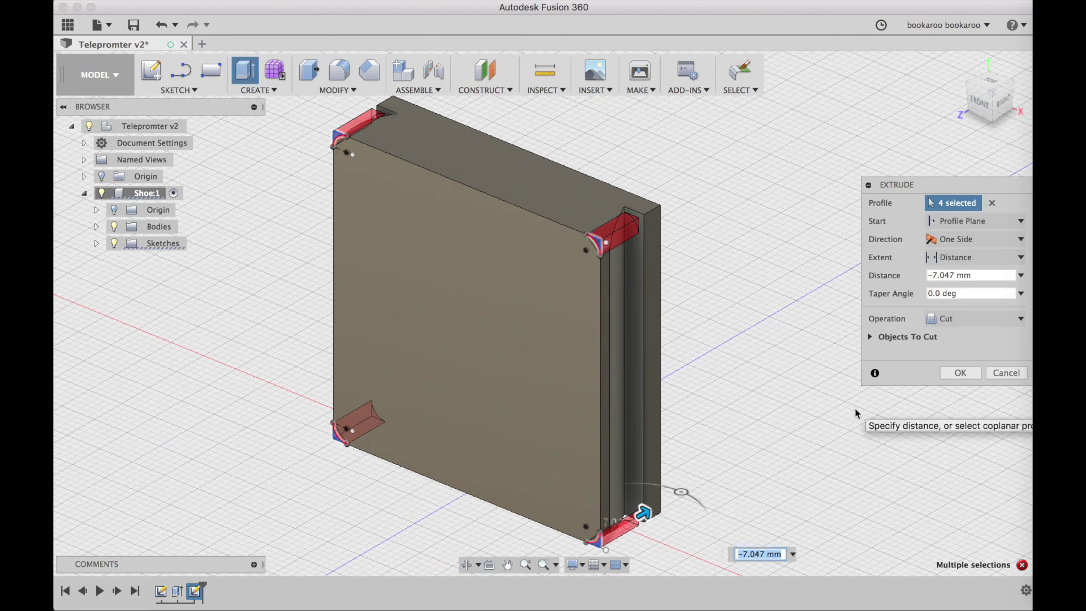
pyautogui.click(959, 259)
pyautogui.click(963, 289)
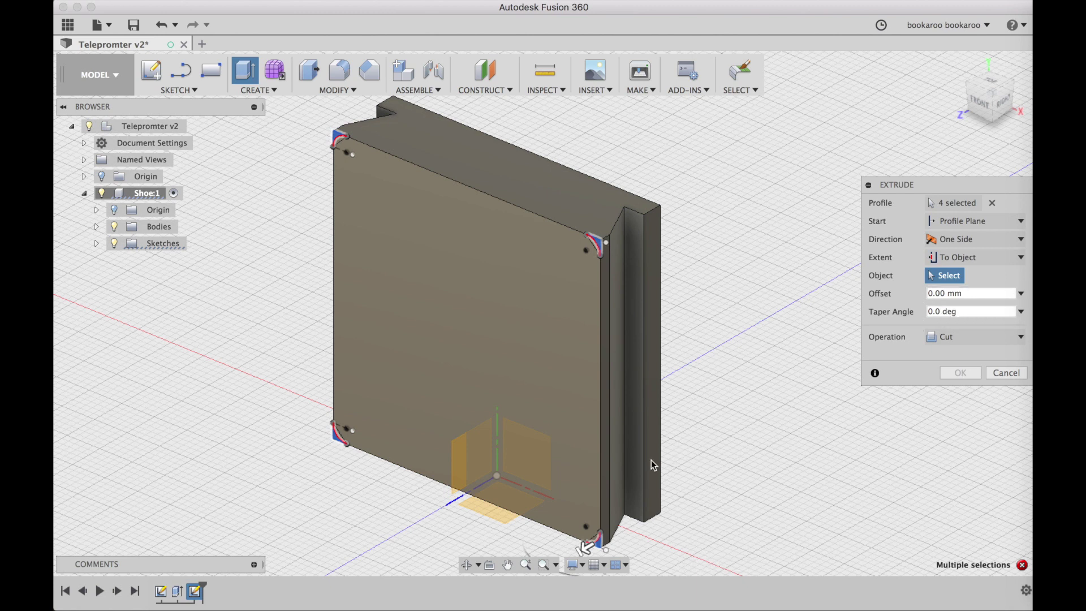
pyautogui.click(635, 515)
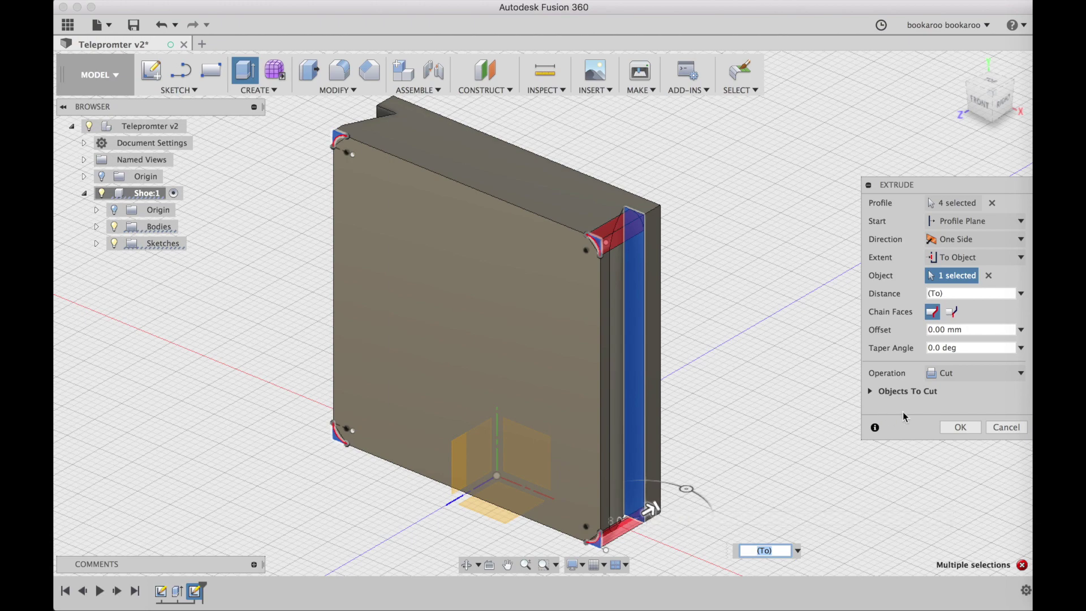
pyautogui.click(962, 428)
pyautogui.keyDown('shift'); pyautogui.moveTo(756, 341); pyautogui.dragTo(780, 349, button='middle'); pyautogui.keyUp('shift')
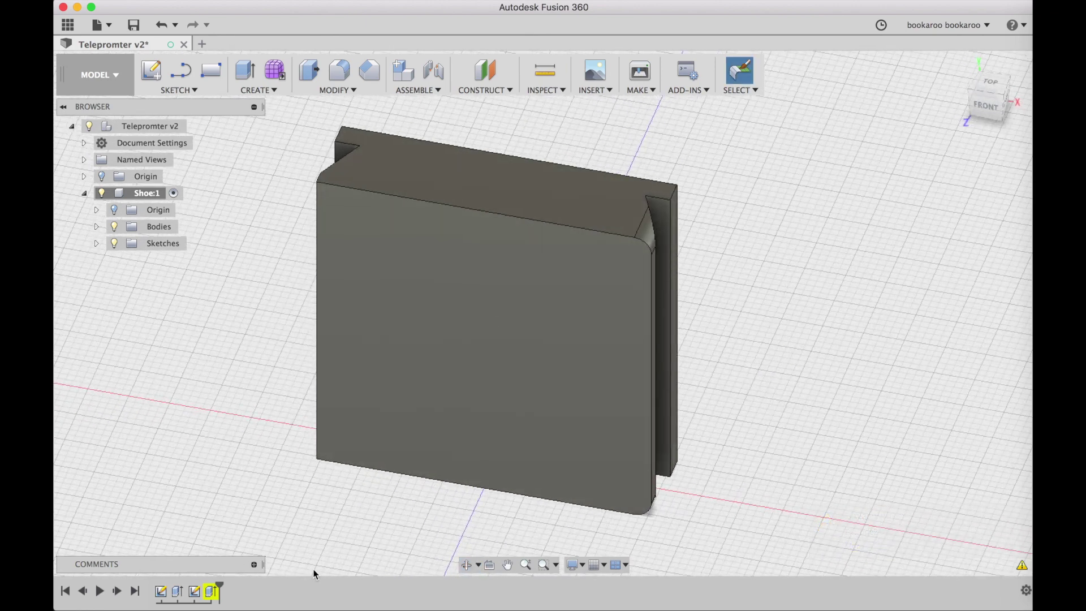
pyautogui.moveTo(223, 600)
pyautogui.keyDown('shift'); pyautogui.mouseDown(button='middle')
pyautogui.moveTo(334, 519)
pyautogui.moveTo(205, 608)
pyautogui.mouseUp(button='middle'); pyautogui.keyUp('shift')
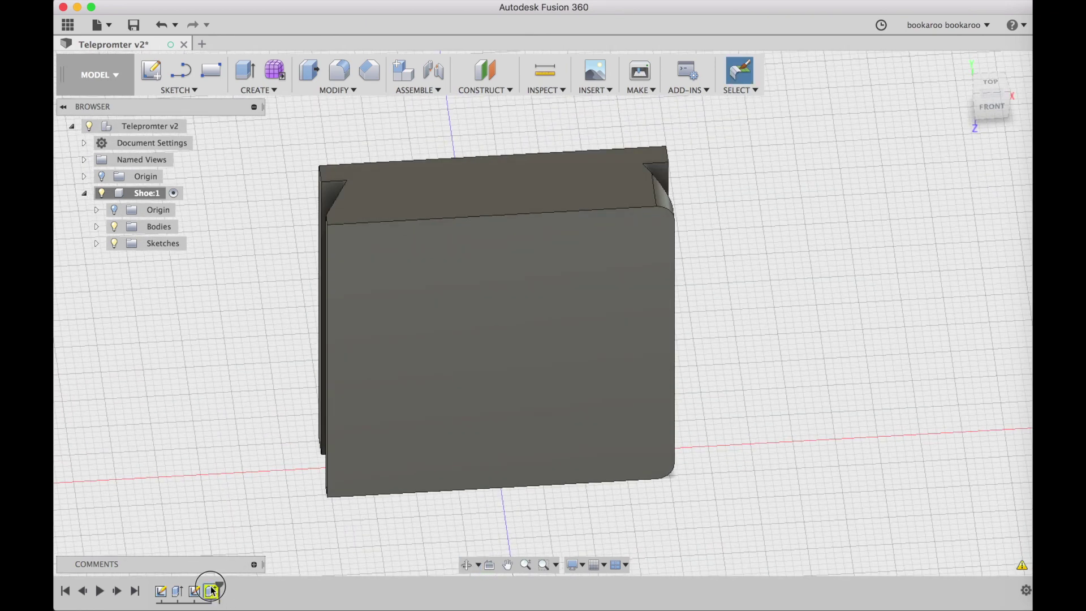
# - Edit the corner cut and remove the two left-hand corner profiles from its selection
pyautogui.doubleClick(212, 591)
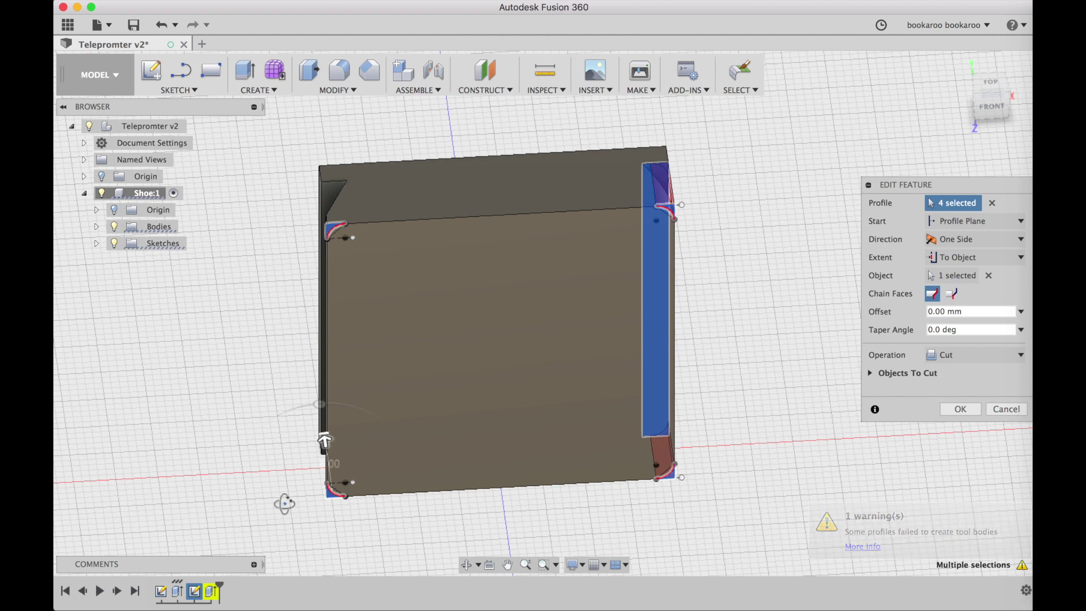
pyautogui.moveTo(324, 440); pyautogui.dragTo(348, 512)
pyautogui.press('Escape')
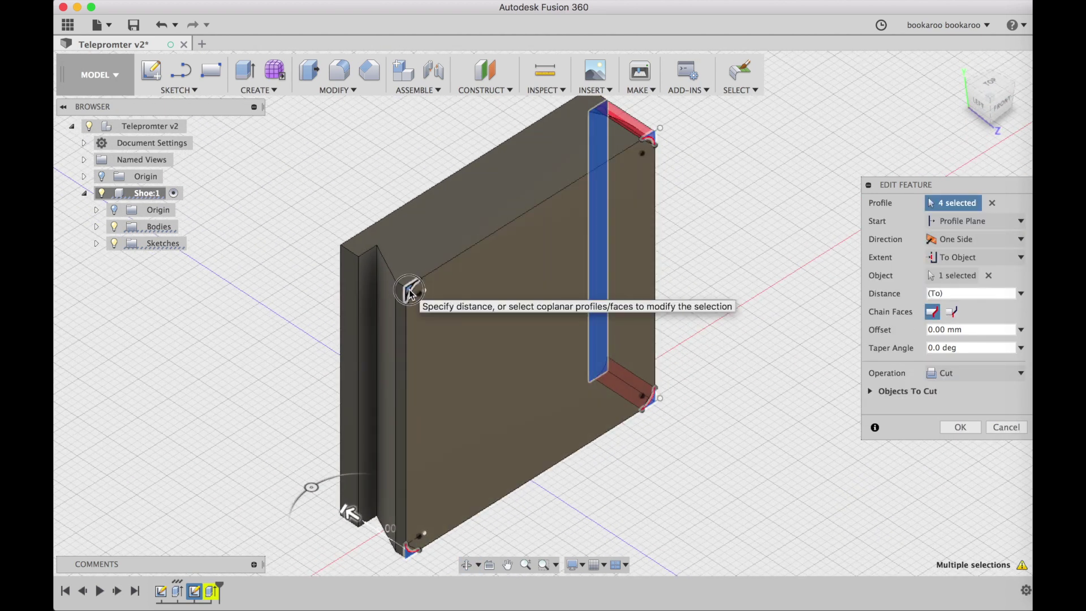
pyautogui.click(411, 293)
pyautogui.click(423, 543)
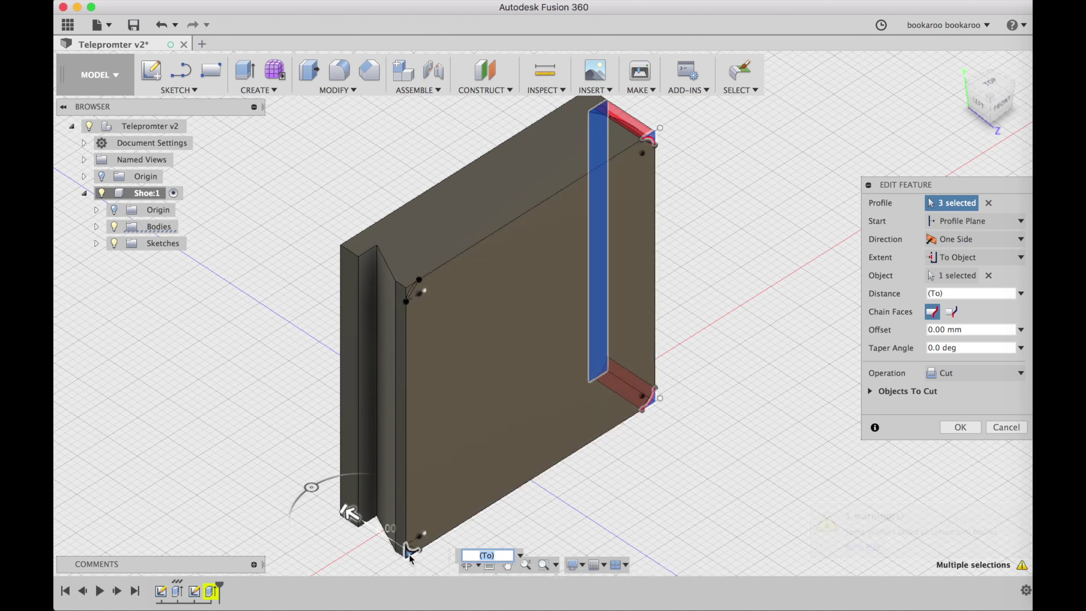
pyautogui.click(962, 428)
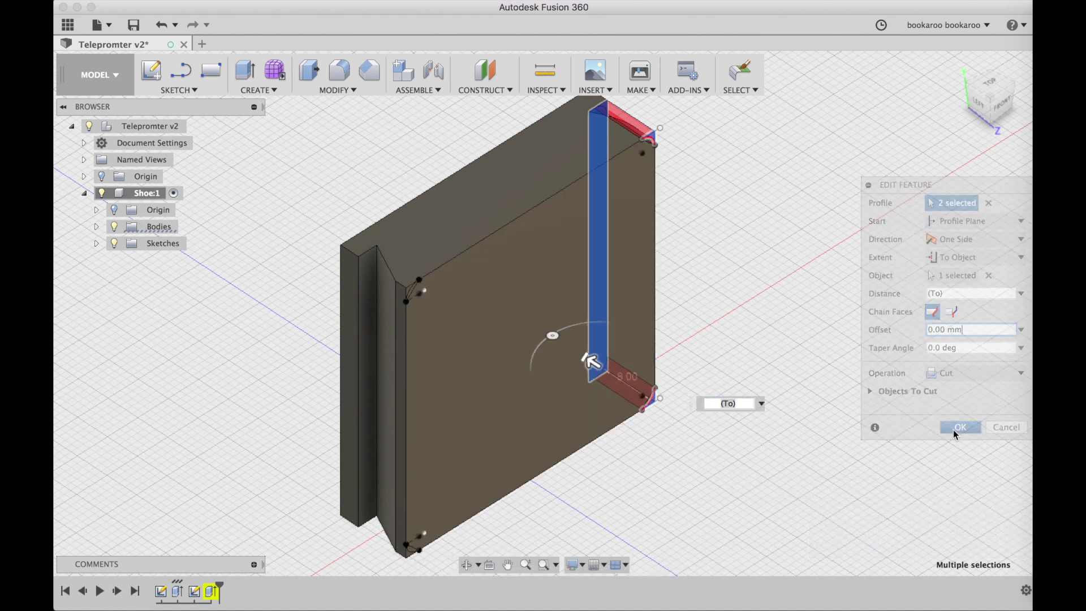
# - Extrude the two left-hand corner profiles as a cut to the left groove's rear face, using the To Object extent
pyautogui.press('e')
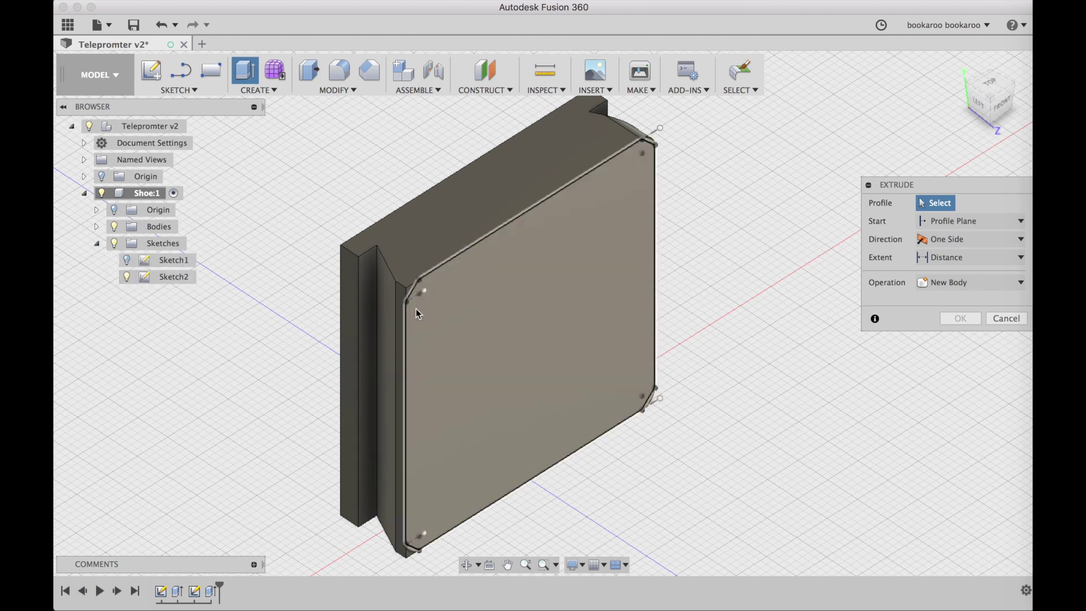
pyautogui.click(408, 290)
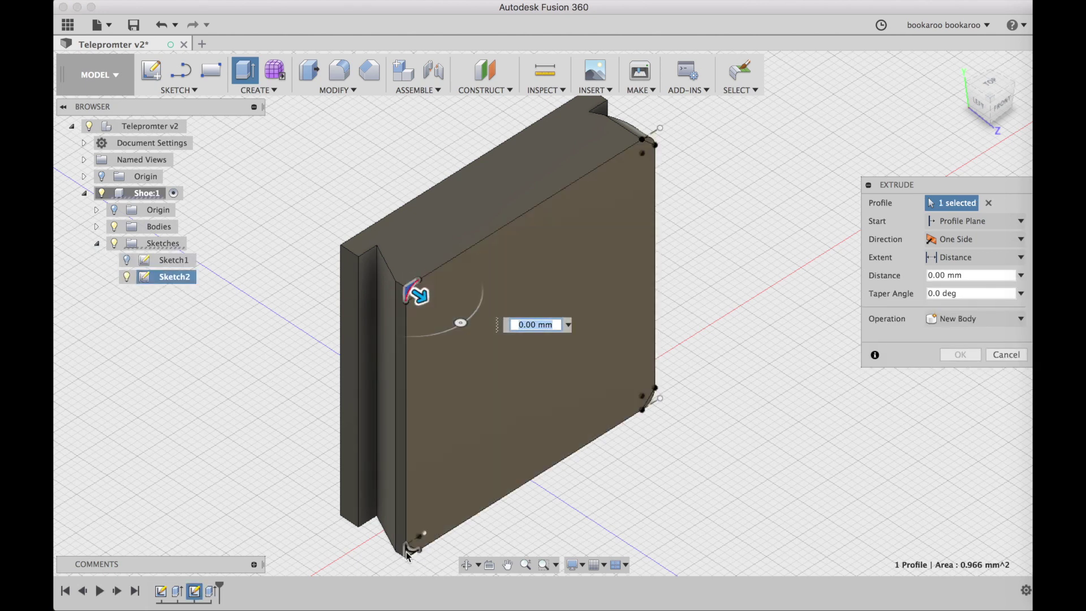
pyautogui.click(408, 556)
pyautogui.moveTo(408, 555); pyautogui.dragTo(376, 530)
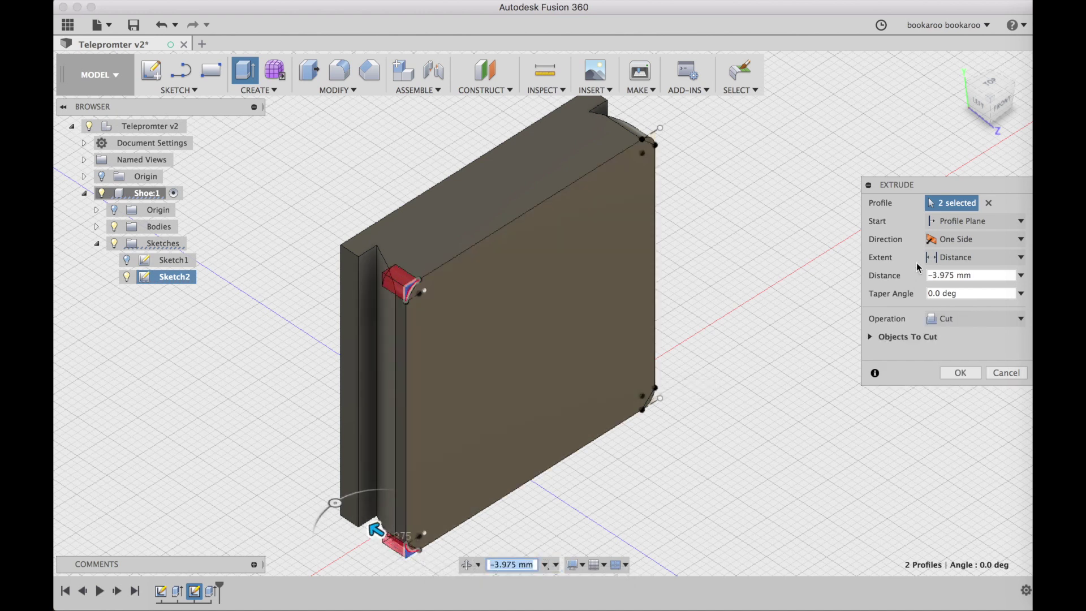
pyautogui.click(946, 256)
pyautogui.click(944, 288)
pyautogui.click(368, 452)
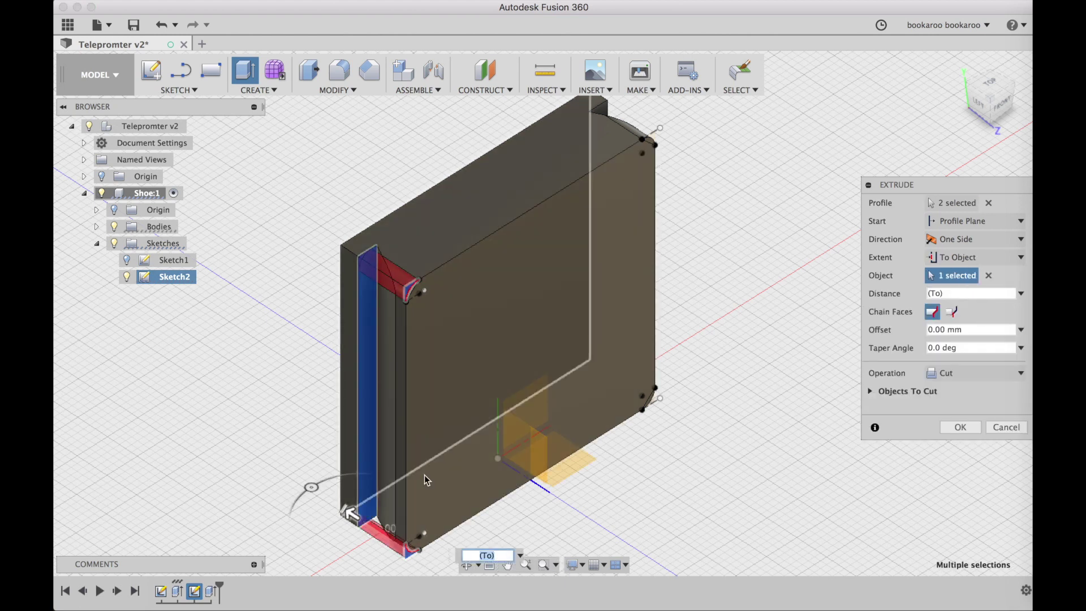
pyautogui.click(958, 427)
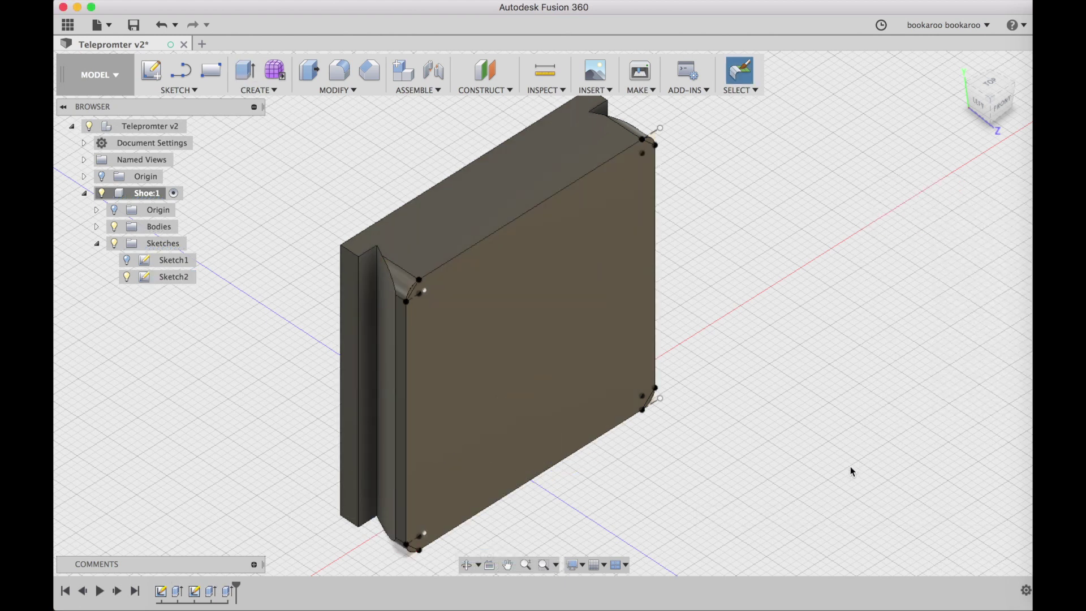
pyautogui.keyDown('shift'); pyautogui.moveTo(849, 397); pyautogui.dragTo(755, 393, button='middle'); pyautogui.keyUp('shift')
pyautogui.press('Escape')
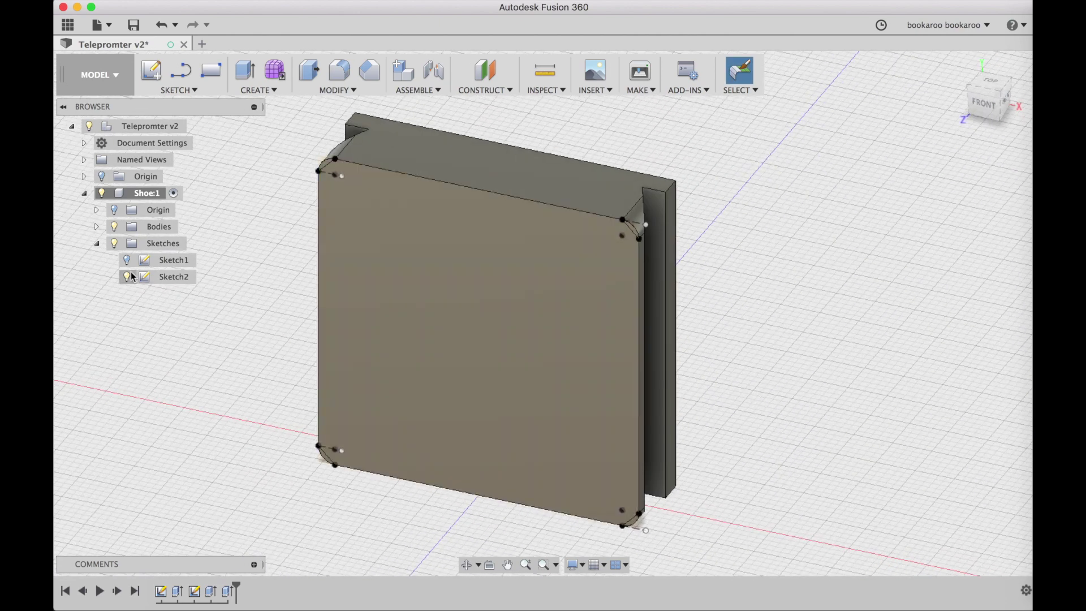
# - Hide Sketch2 and save the design as a new version with the description User Saved
pyautogui.click(130, 277)
pyautogui.keyDown('shift'); pyautogui.moveTo(238, 238); pyautogui.dragTo(280, 266, button='middle'); pyautogui.keyUp('shift')
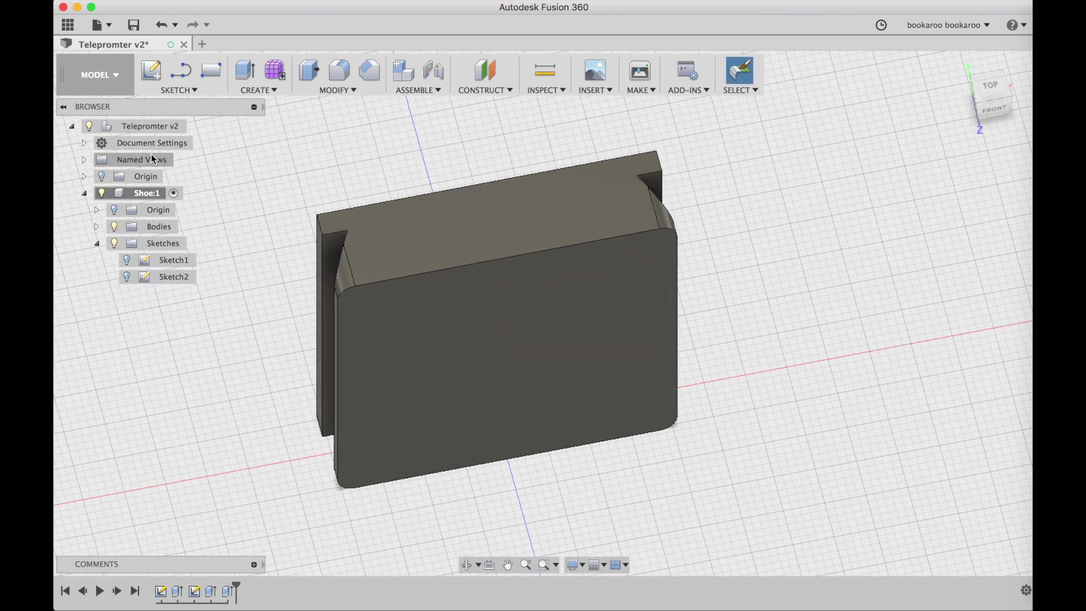
pyautogui.click(135, 26)
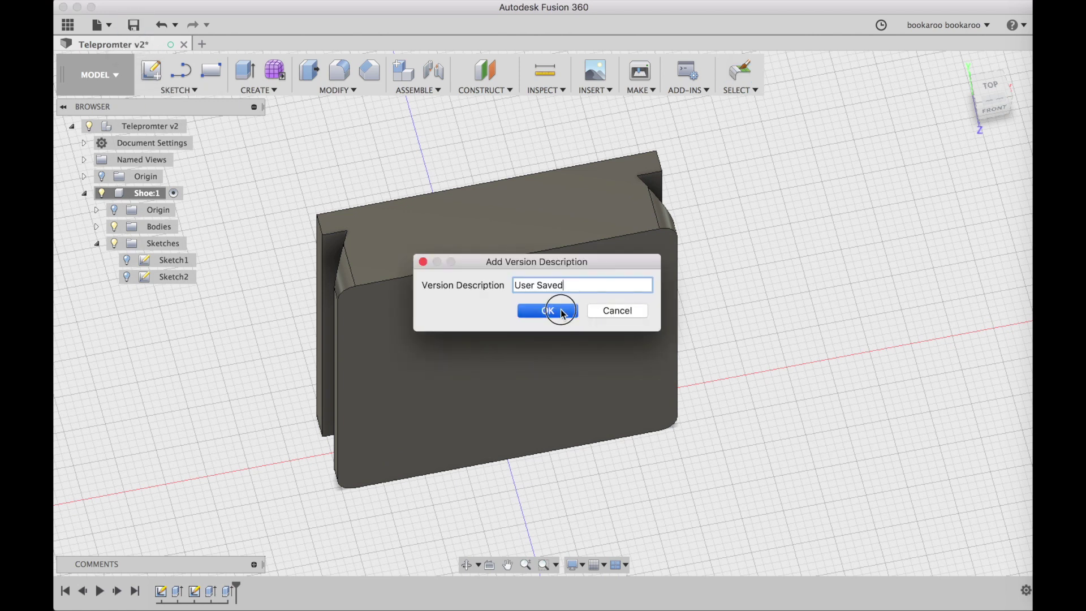
pyautogui.click(547, 310)
pyautogui.keyDown('shift'); pyautogui.moveTo(723, 298); pyautogui.dragTo(802, 279, button='middle'); pyautogui.keyUp('shift')
pyautogui.press('Escape')
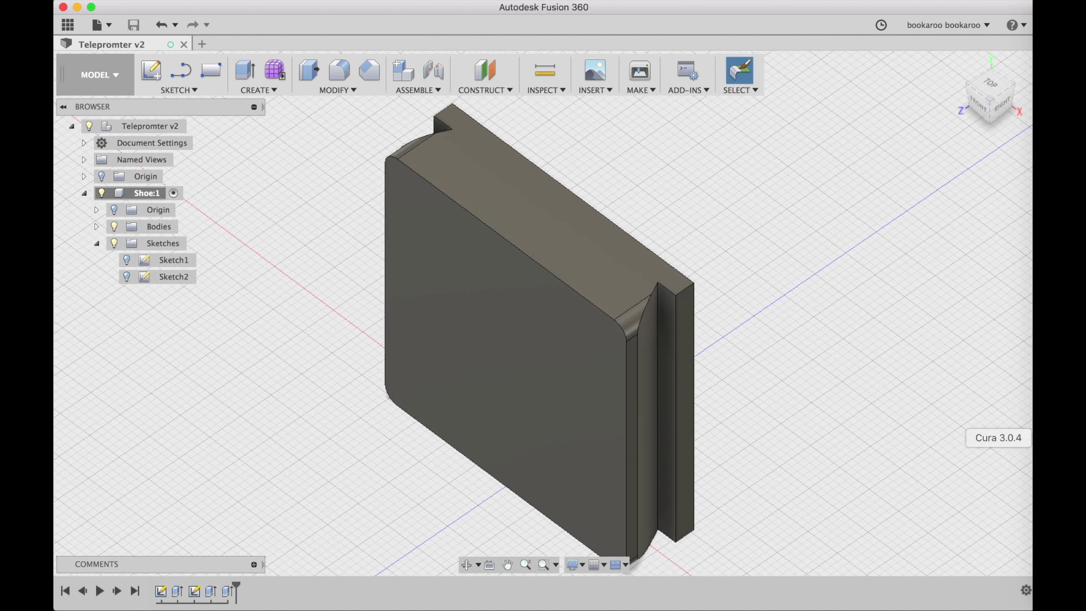
# - Switch to Cura and change the printer to the Monoprice Select Mini V2
pyautogui.click(1027, 437)
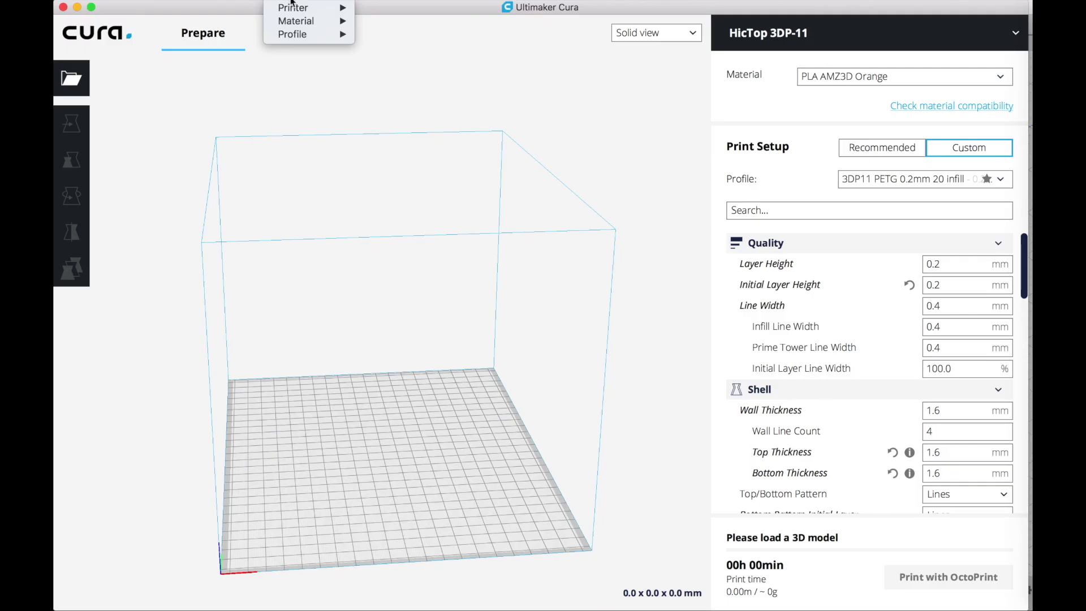
pyautogui.moveTo(303, 8)
pyautogui.click(391, 26)
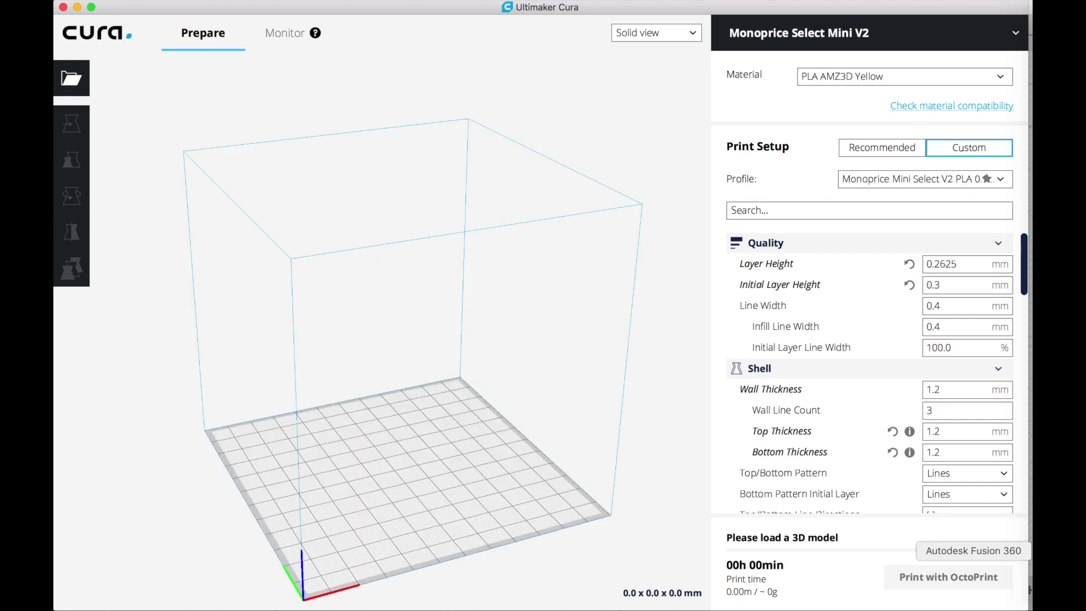
# - Switch back to Fusion 360 and send the shoe's body to Cura for 3D printing with Medium refinement
pyautogui.click(1027, 551)
pyautogui.click(626, 73)
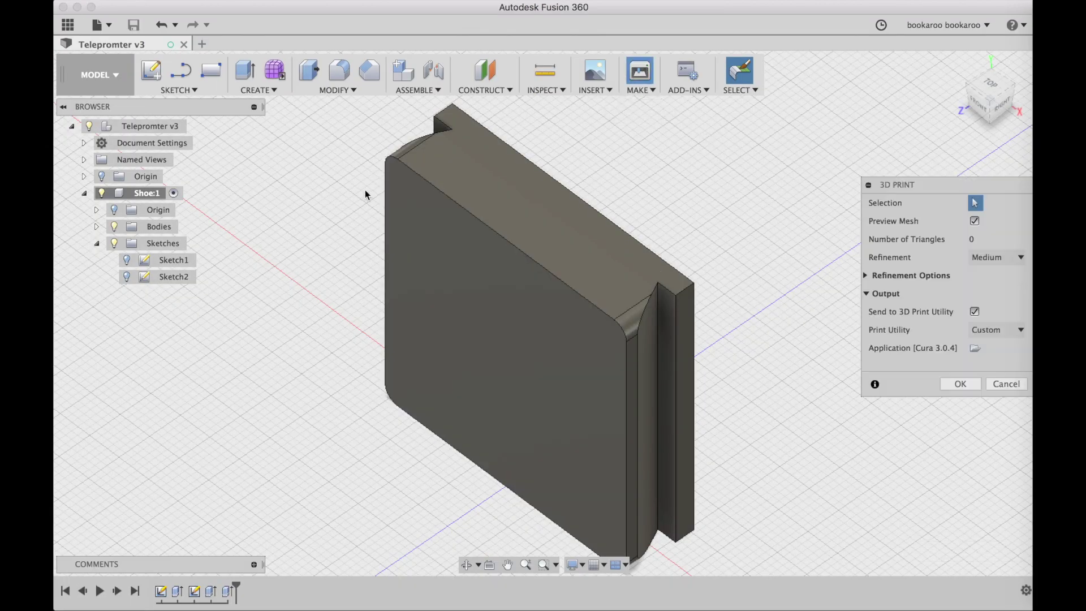
pyautogui.click(152, 227)
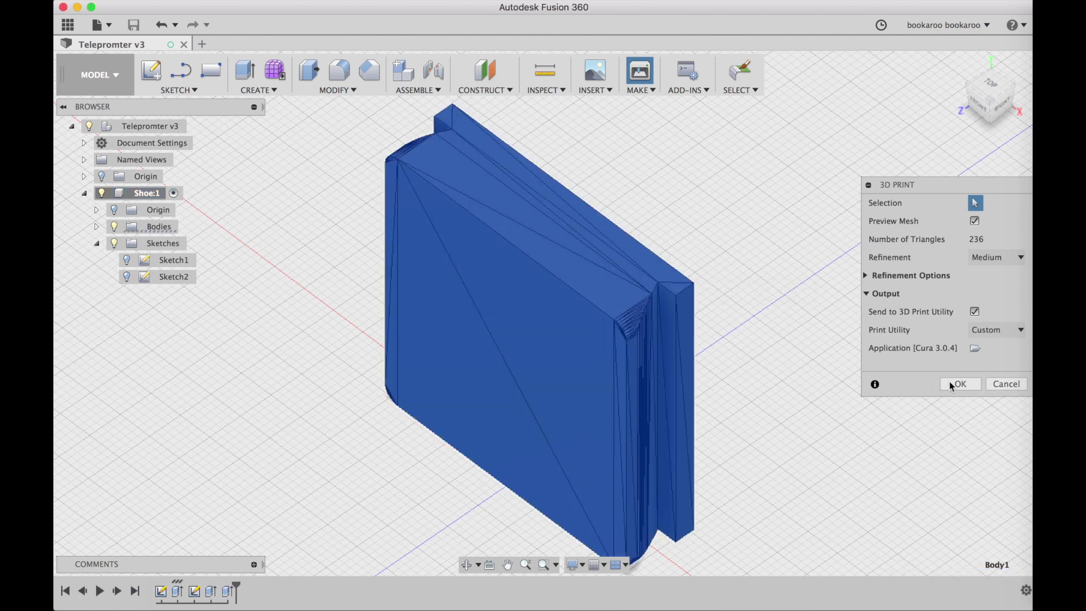
pyautogui.click(961, 384)
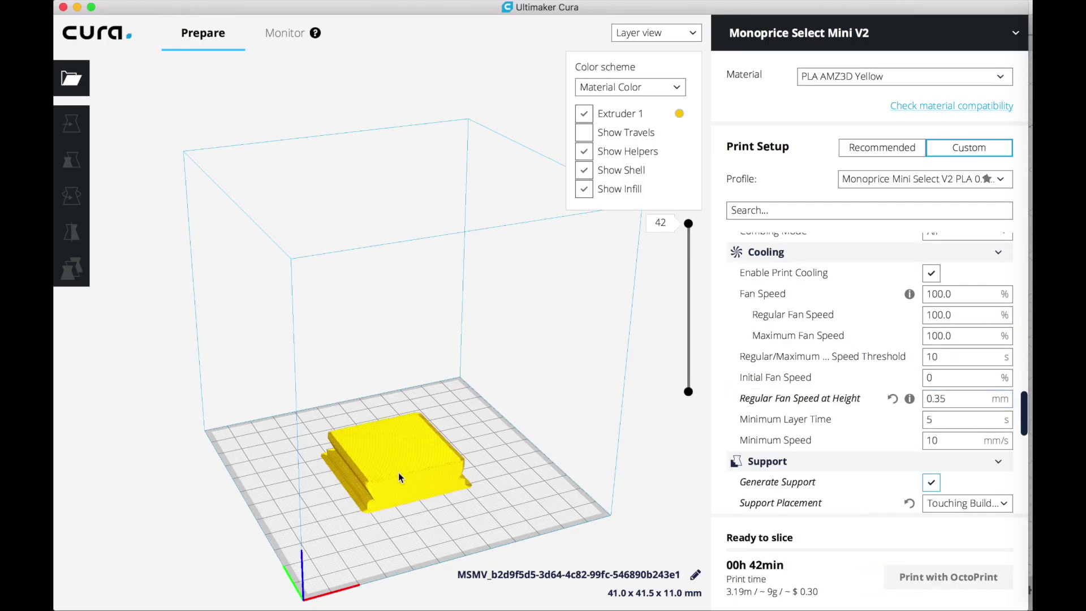
# - Examine the sliced shoe up close and lower the displayed layers to layer 1 to check the brim
pyautogui.scroll(3, 398, 477)
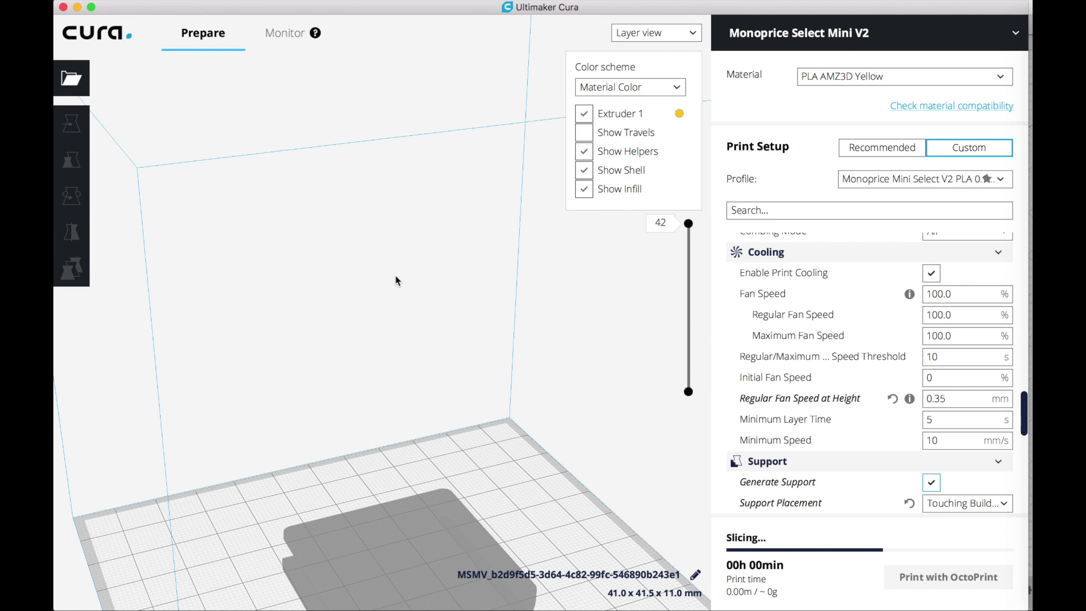
pyautogui.scroll(-5, 396, 244)
pyautogui.moveTo(396, 242); pyautogui.dragTo(376, 313, button='right')
pyautogui.scroll(3, 375, 313)
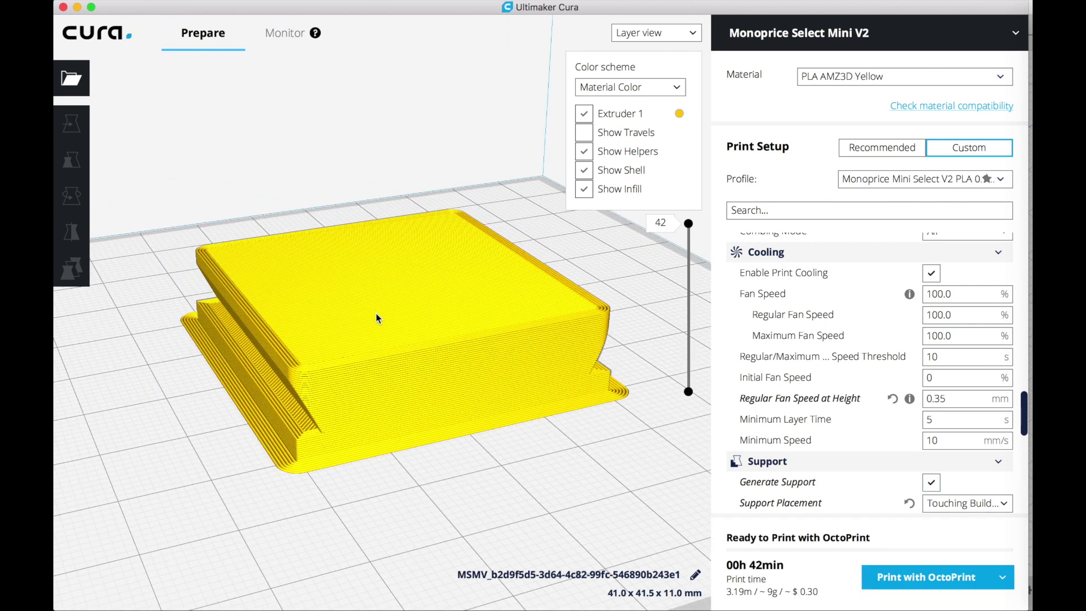
pyautogui.moveTo(686, 224); pyautogui.dragTo(685, 390)
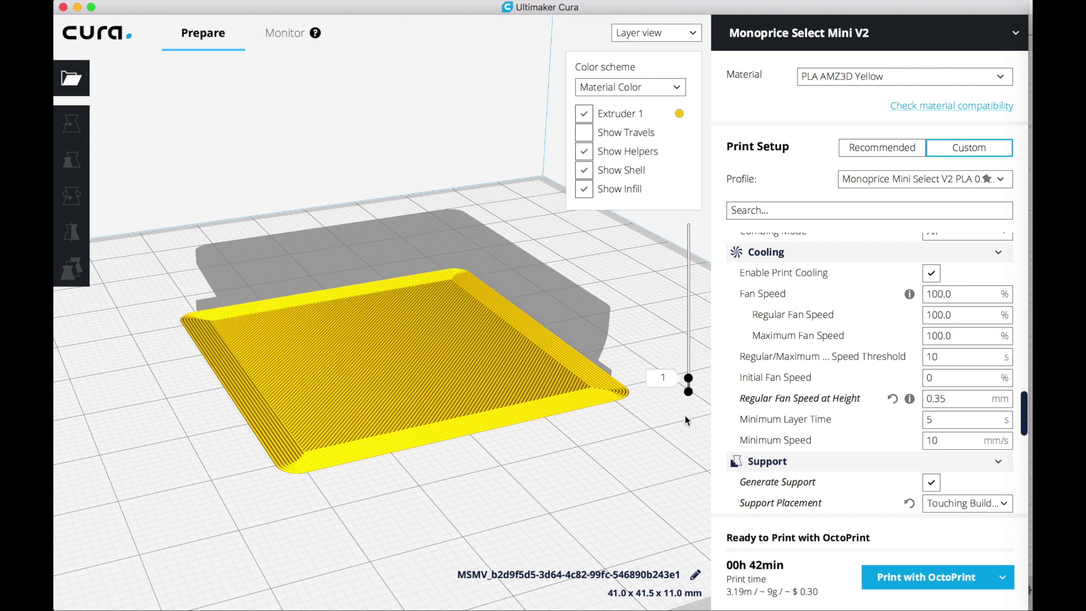
# - Turn off support generation and set the build plate adhesion type to None
pyautogui.click(931, 482)
pyautogui.click(932, 482)
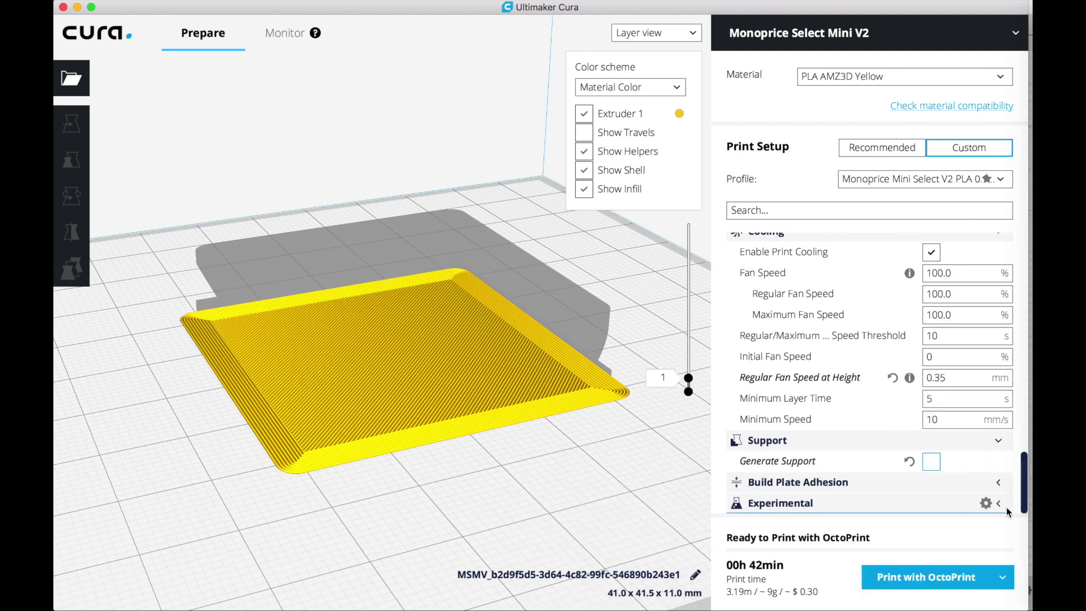
pyautogui.click(996, 482)
pyautogui.moveTo(1027, 468); pyautogui.dragTo(1027, 494)
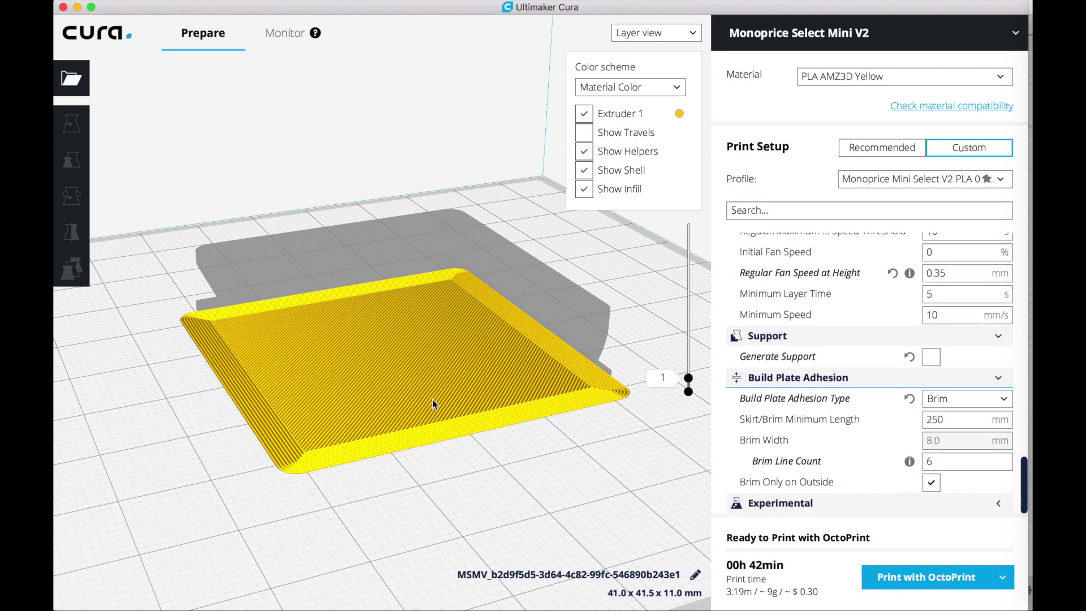
pyautogui.click(943, 399)
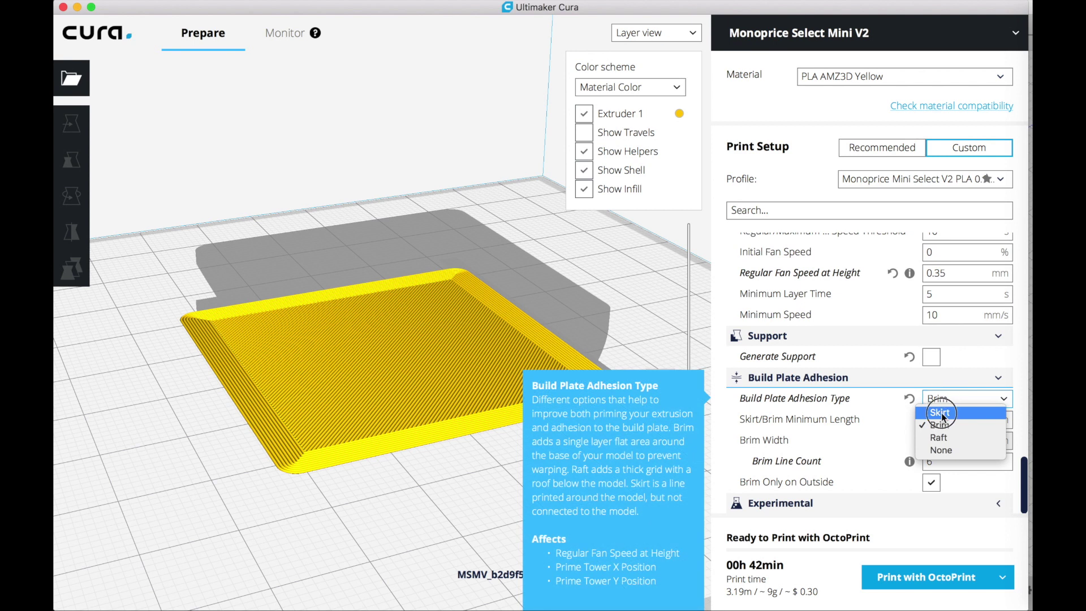
pyautogui.click(941, 450)
# - Review the print settings and start printing the shoe with OctoPrint
pyautogui.moveTo(1026, 481); pyautogui.dragTo(1027, 261)
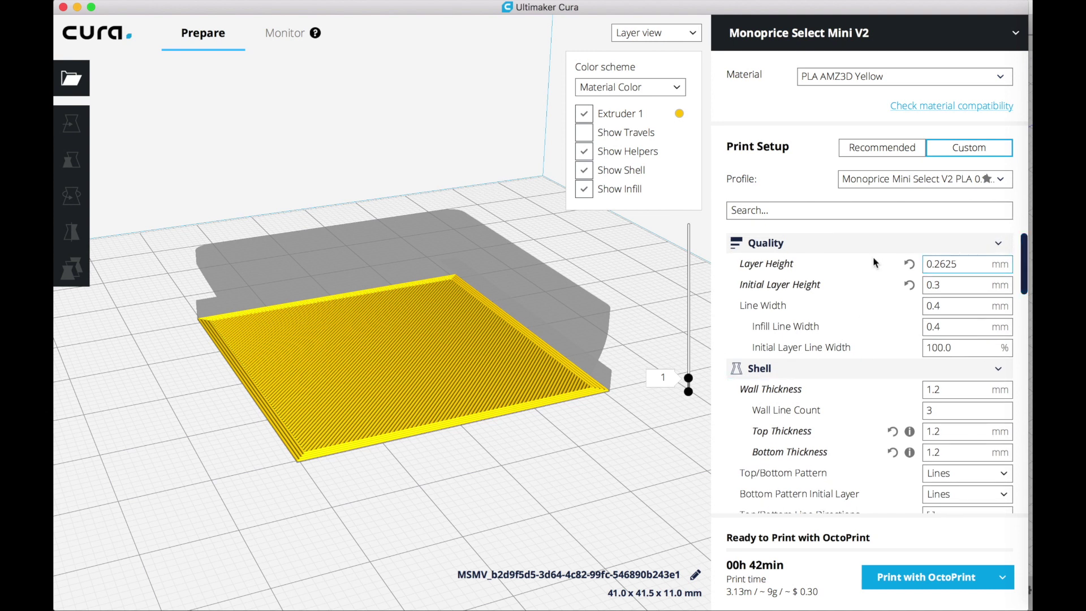
pyautogui.moveTo(690, 390)
pyautogui.mouseDown()
pyautogui.moveTo(700, 203)
pyautogui.moveTo(701, 381)
pyautogui.mouseUp()
pyautogui.scroll(-15, 795, 506)
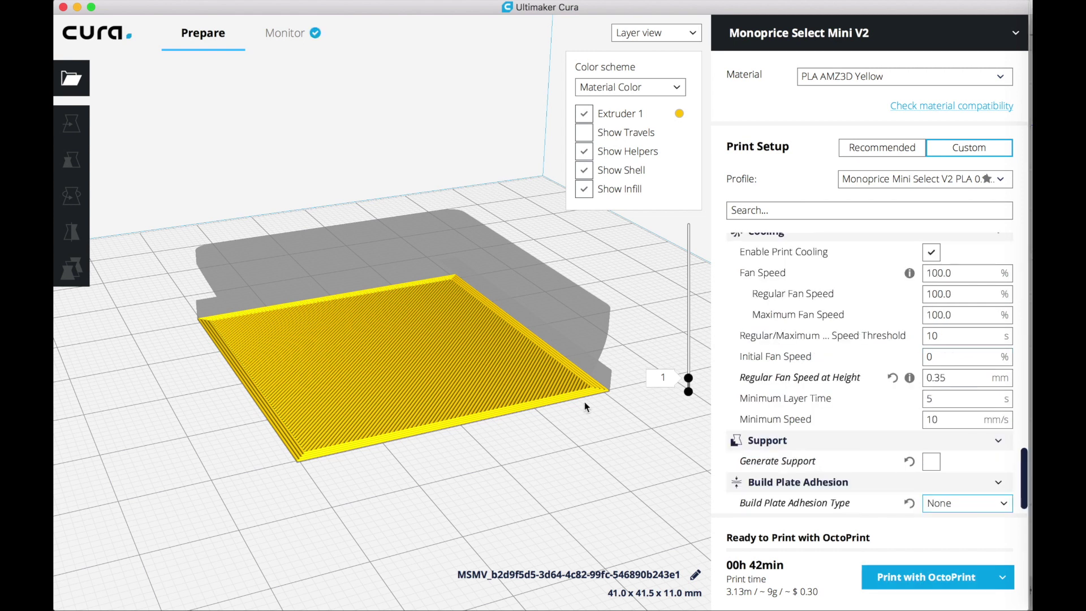
pyautogui.click(897, 579)
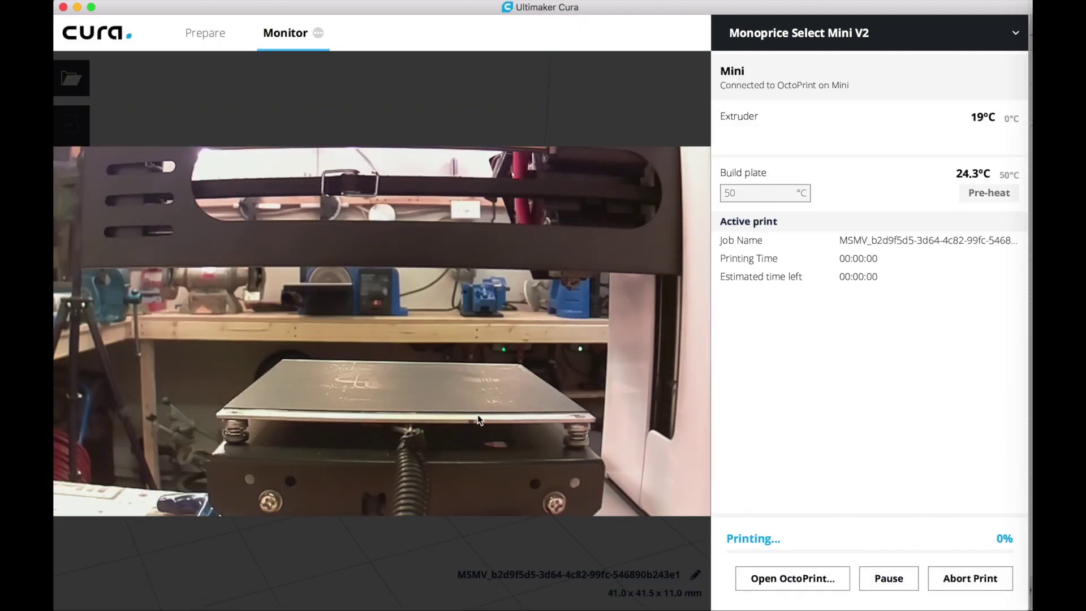